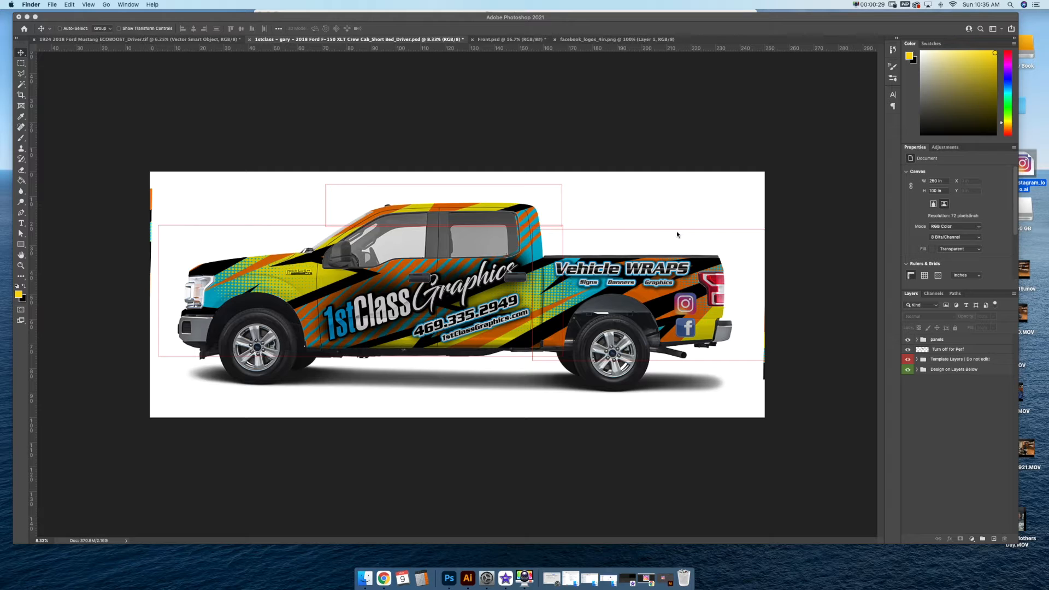
Step: Hide the panels group, the Turn off for Perf layer and the Template Layers group in the Ford F-150 document
{"action": "left_click", "coordinate": [660, 134]}
{"action": "key", "text": "super+equal"}
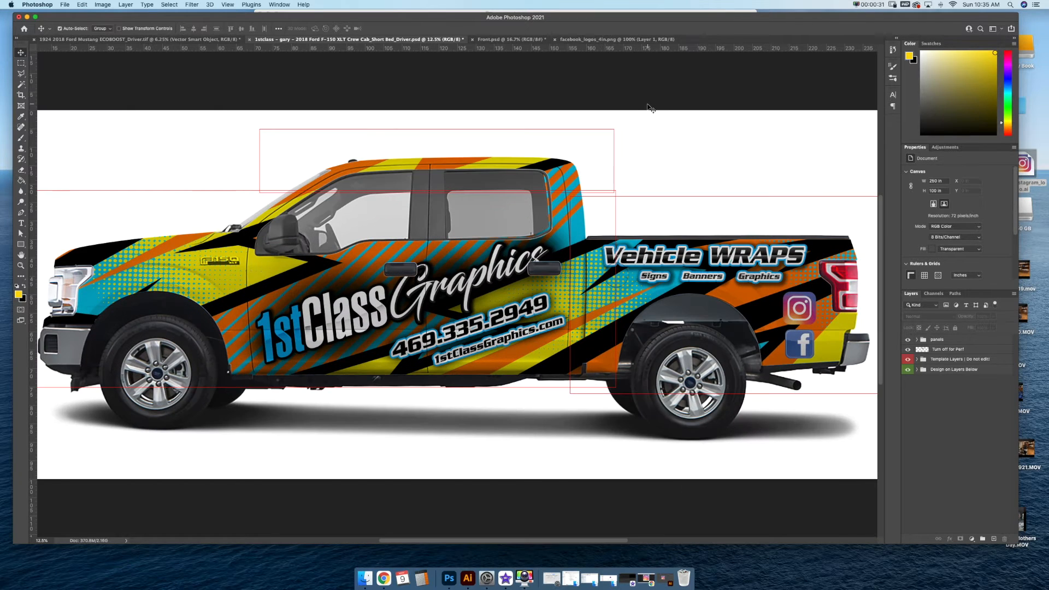
{"action": "scroll", "coordinate": [742, 233], "scroll_direction": "right", "scroll_amount": 10}
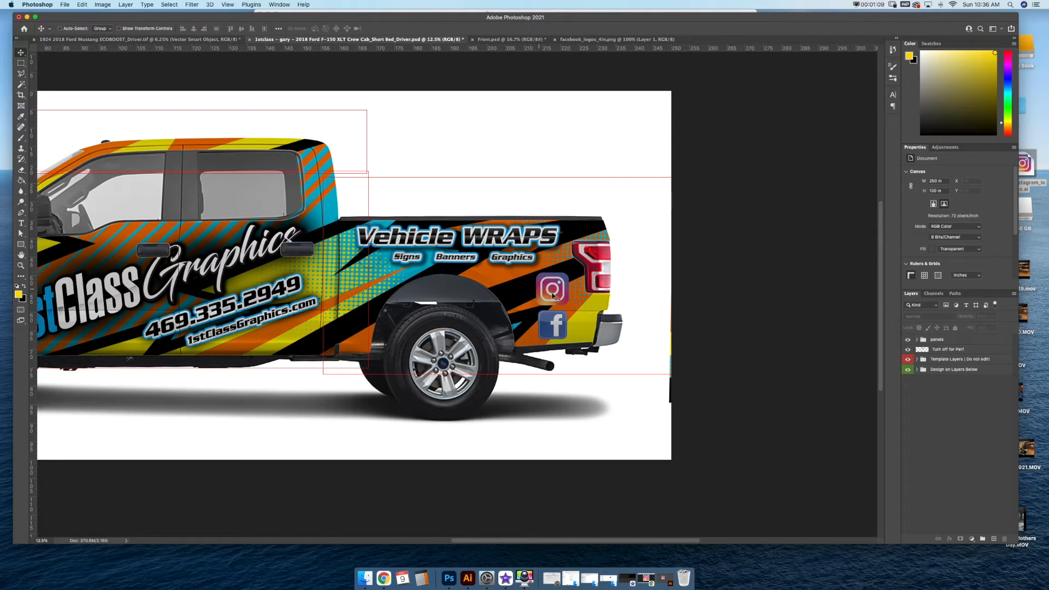
{"action": "scroll", "coordinate": [551, 271], "scroll_direction": "down", "scroll_amount": 3}
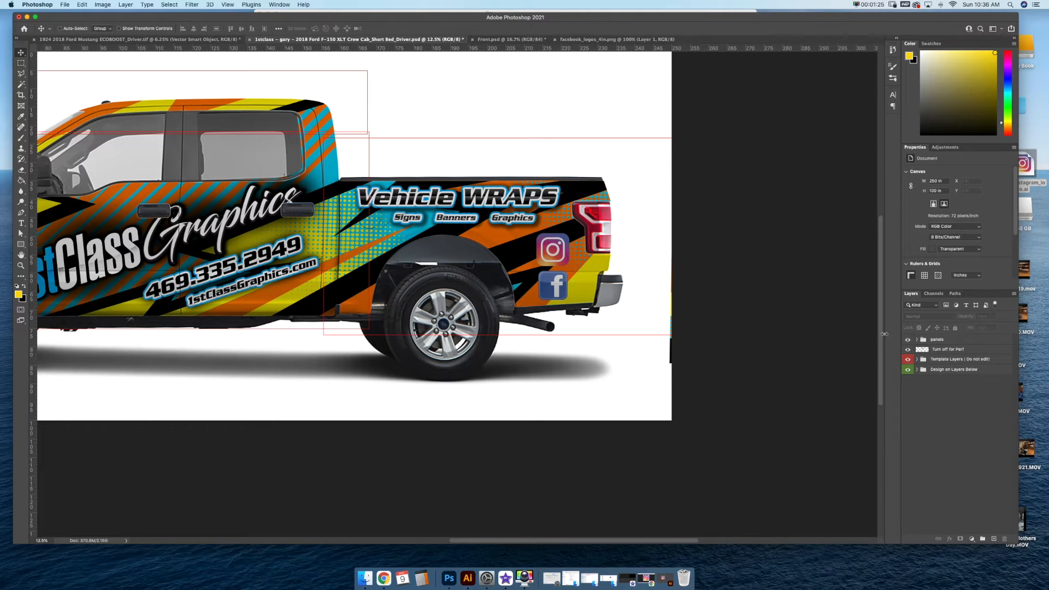
{"action": "left_click", "coordinate": [907, 339]}
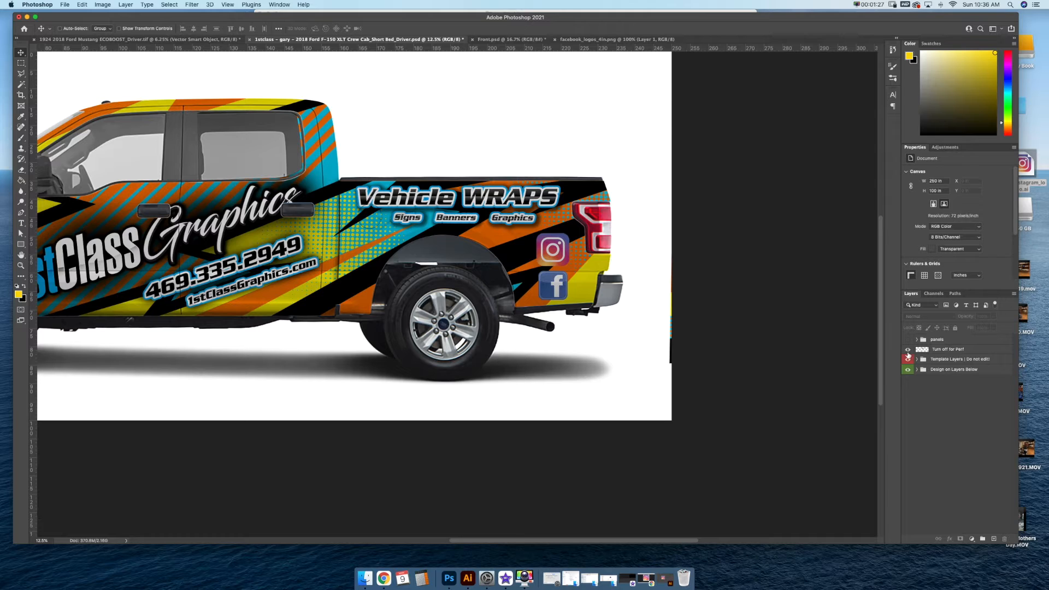
{"action": "left_click", "coordinate": [908, 349]}
{"action": "left_click", "coordinate": [908, 360]}
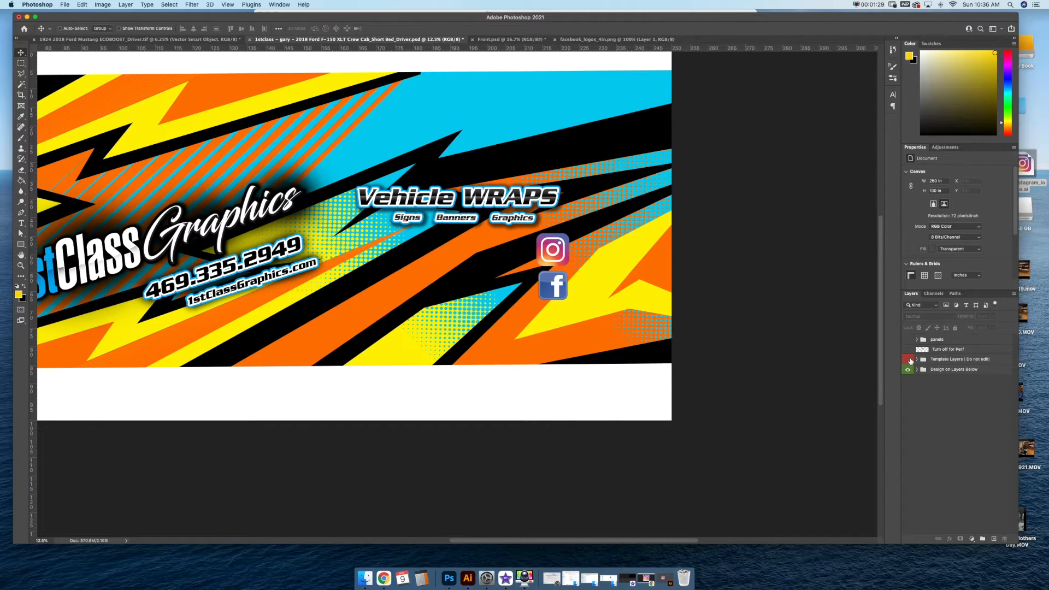
Step: Move the facebook and insta logo layers out of the Design on Layers Below group to the top of the layer stack
{"action": "left_click", "coordinate": [916, 370]}
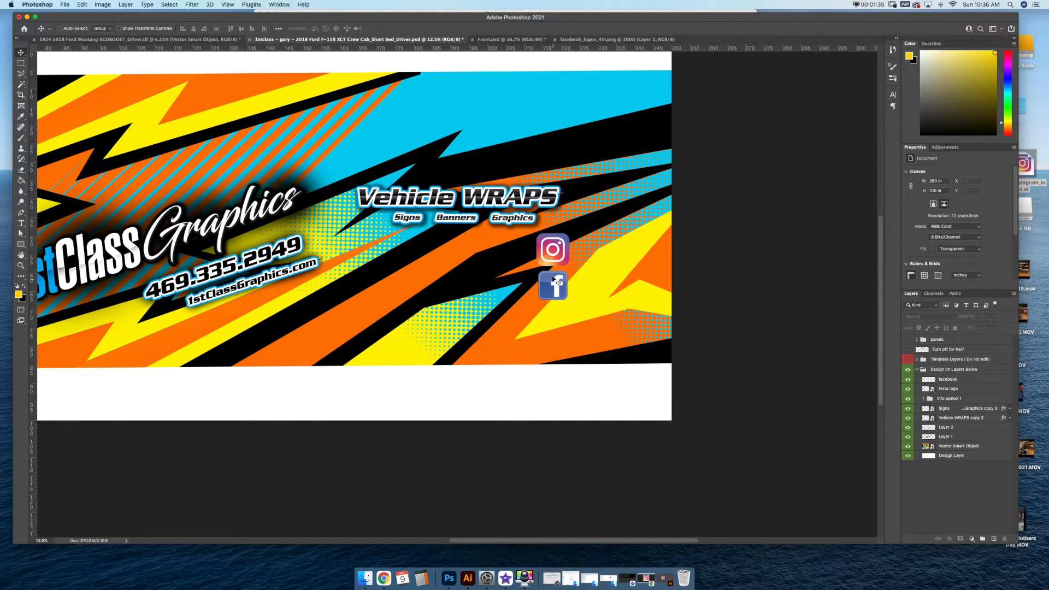
{"action": "left_click", "coordinate": [947, 382]}
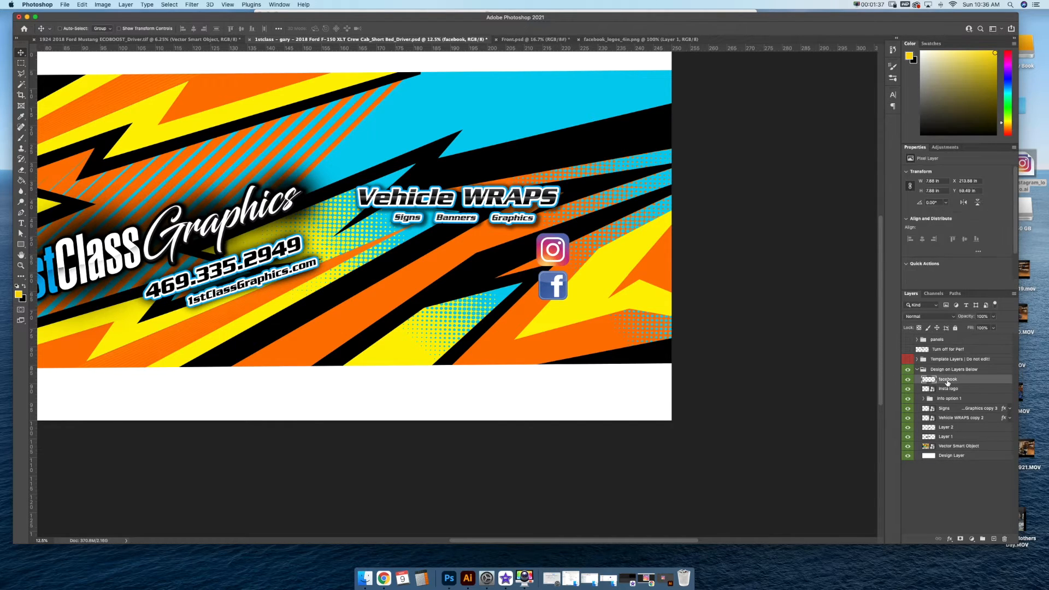
{"action": "left_click", "coordinate": [946, 388]}
{"action": "left_click", "coordinate": [946, 381]}
{"action": "left_click", "coordinate": [944, 389], "text": "shift"}
{"action": "left_click_drag", "start_coordinate": [945, 390], "coordinate": [949, 336]}
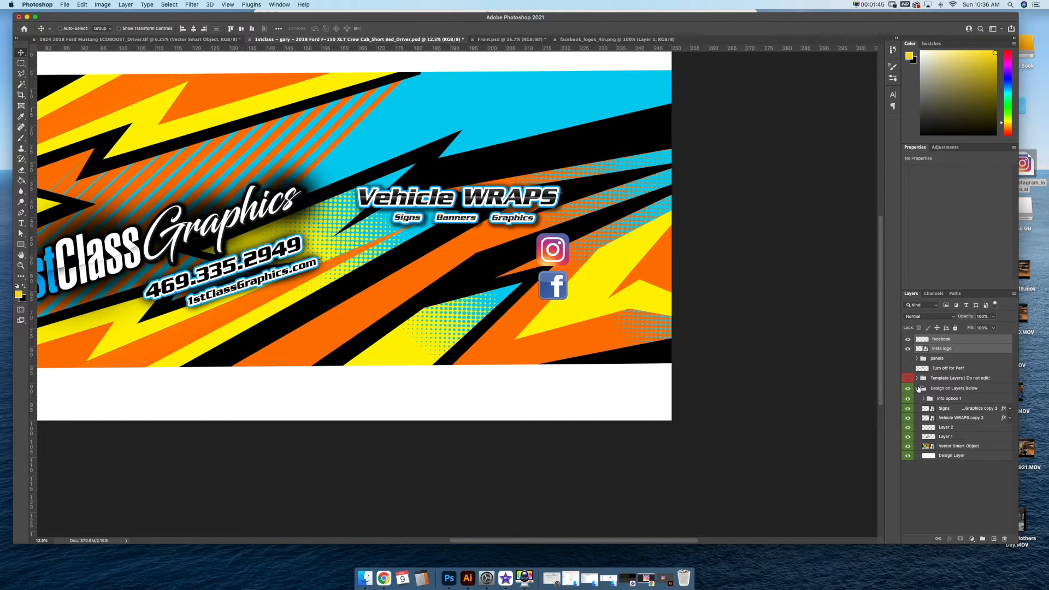
Step: Delete the panels, Template Layers and Design on Layers Below groups and the Turn off for Perf layer, keeping only the two social logos
{"action": "left_click", "coordinate": [916, 389]}
{"action": "left_click", "coordinate": [908, 388]}
{"action": "left_click", "coordinate": [928, 357]}
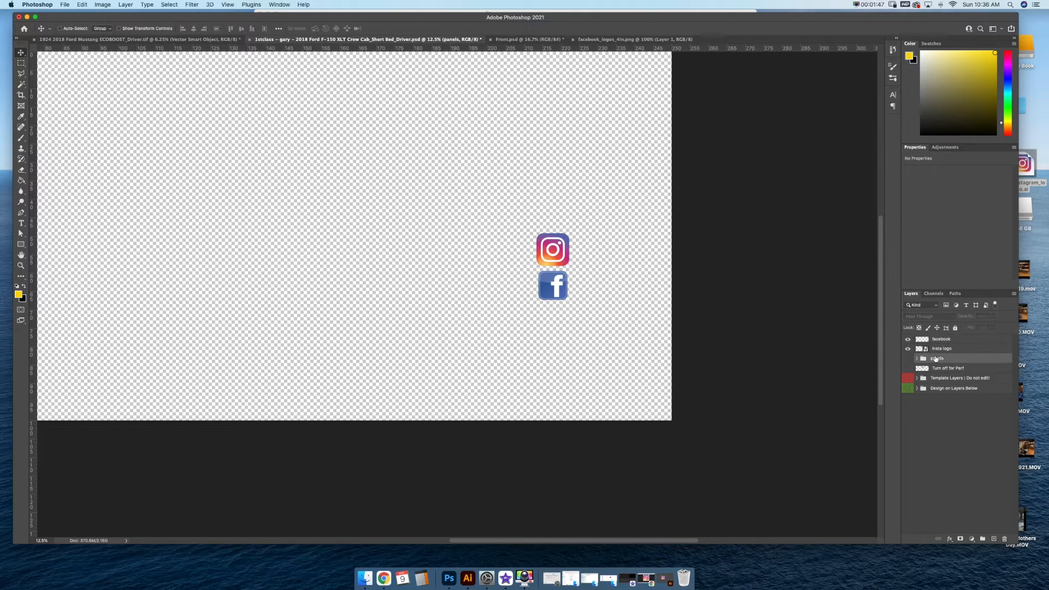
{"action": "left_click", "coordinate": [939, 389], "text": "shift"}
{"action": "key", "text": "Delete"}
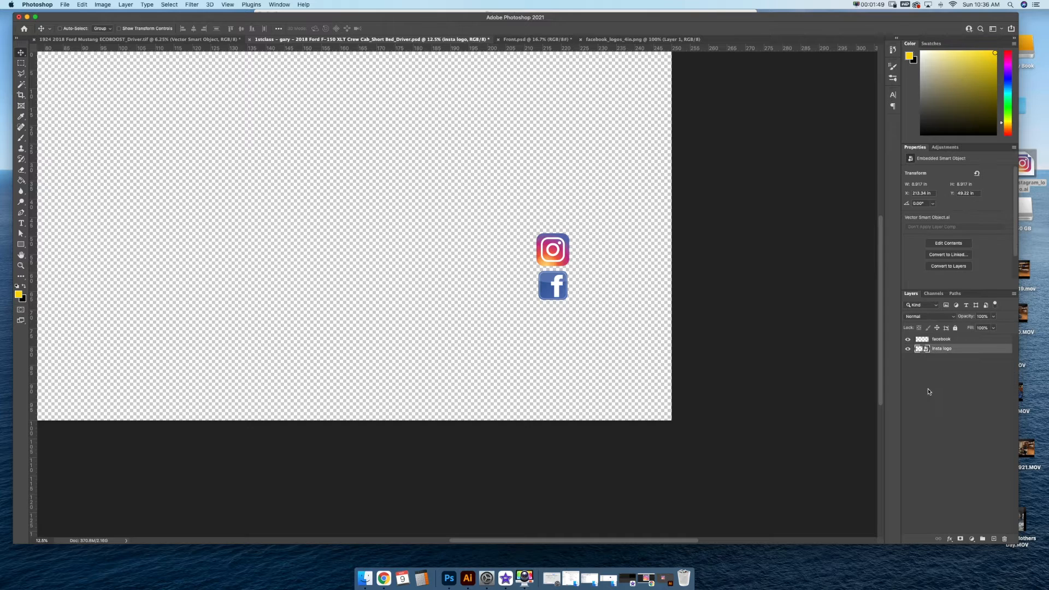
Step: Merge the facebook and insta logo layers into a single layer
{"action": "left_click", "coordinate": [939, 339], "text": "shift"}
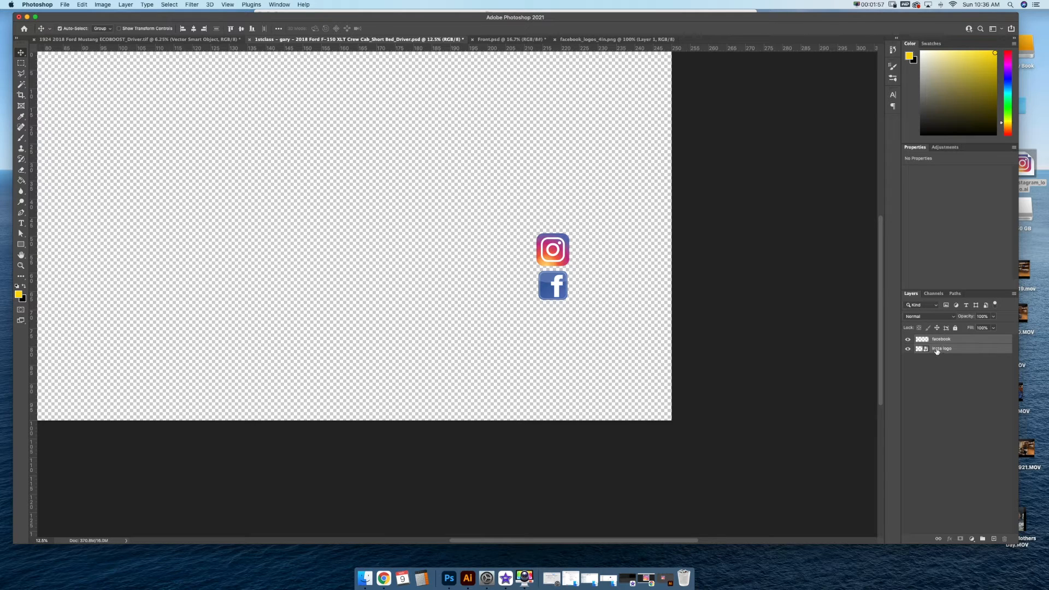
{"action": "key", "text": "super+g"}
{"action": "key", "text": "super+z"}
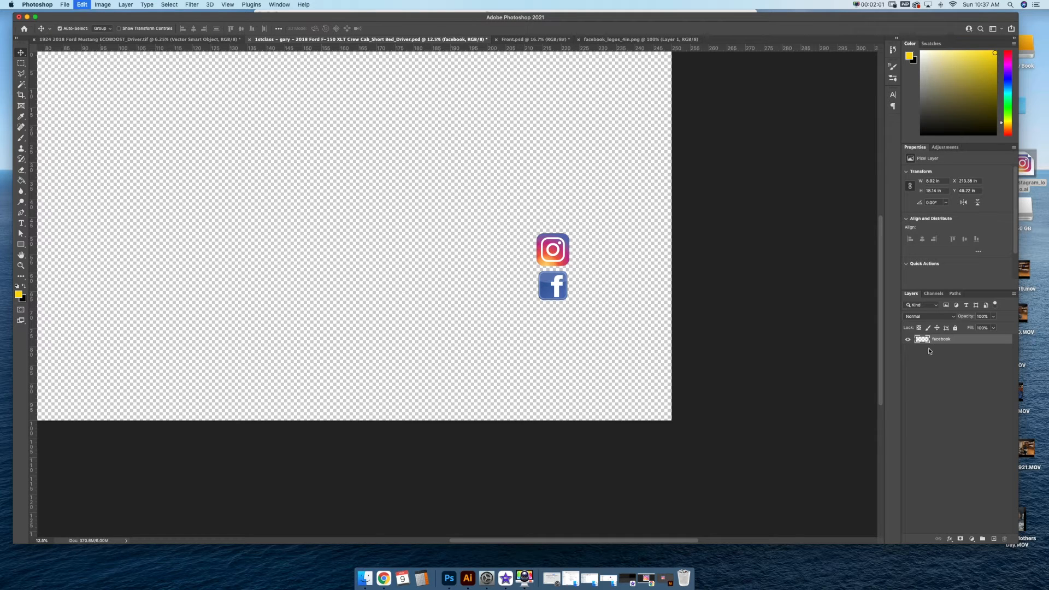
{"action": "right_click", "coordinate": [941, 346]}
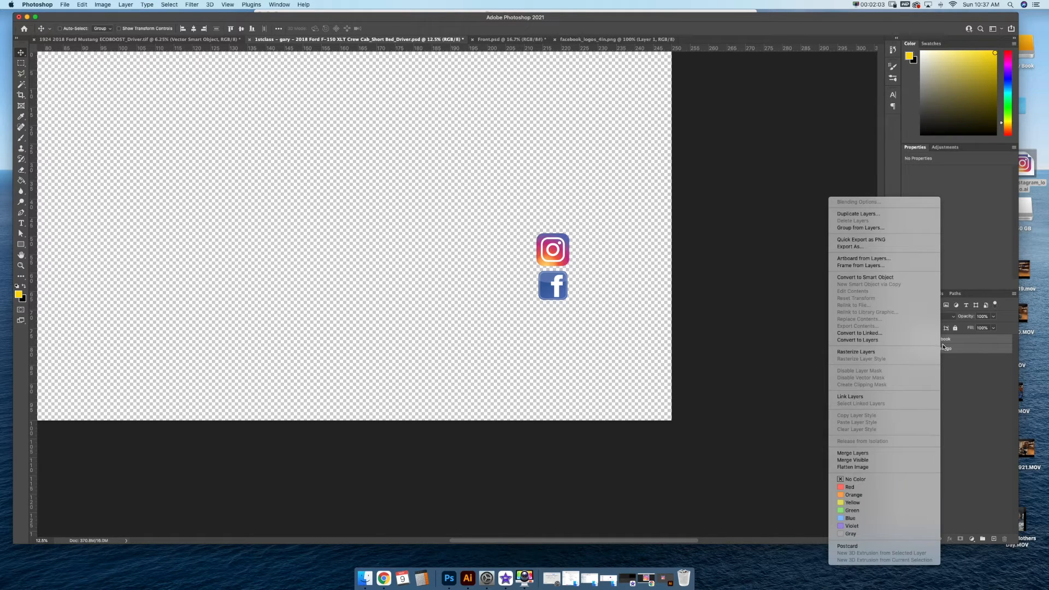
{"action": "left_click", "coordinate": [860, 453]}
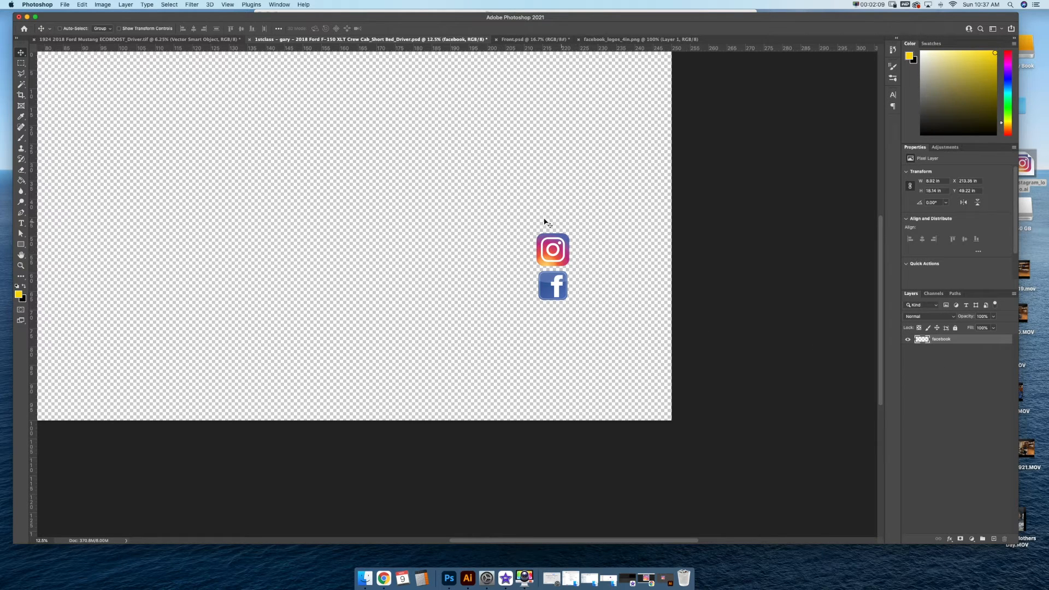
Step: Crop the canvas closely around the Instagram and Facebook logos, leaving a small margin on all sides
{"action": "left_click", "coordinate": [18, 97]}
{"action": "left_click_drag", "start_coordinate": [522, 223], "coordinate": [589, 322]}
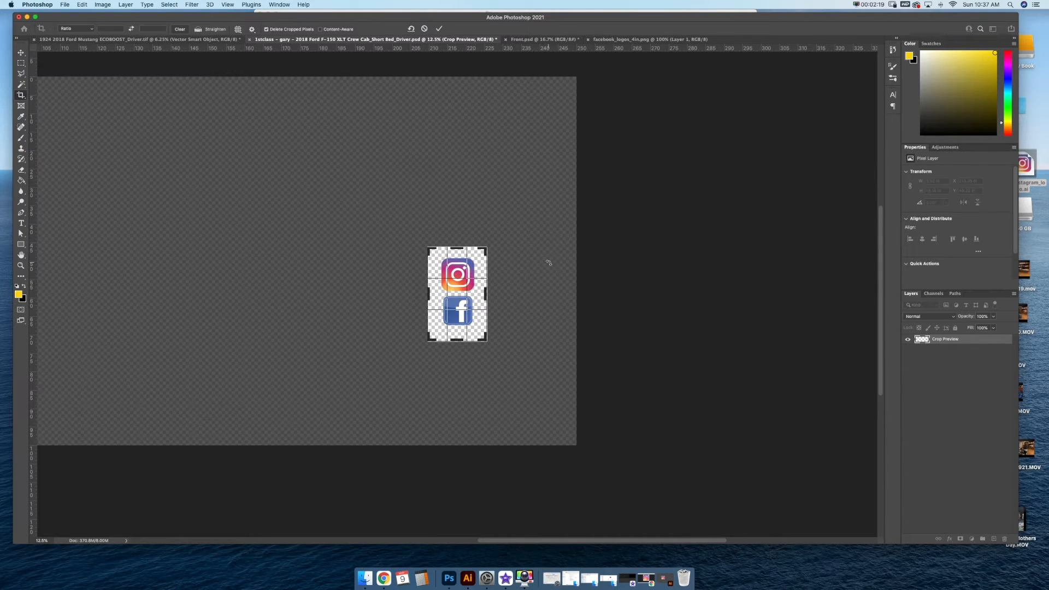
{"action": "key", "text": "Return"}
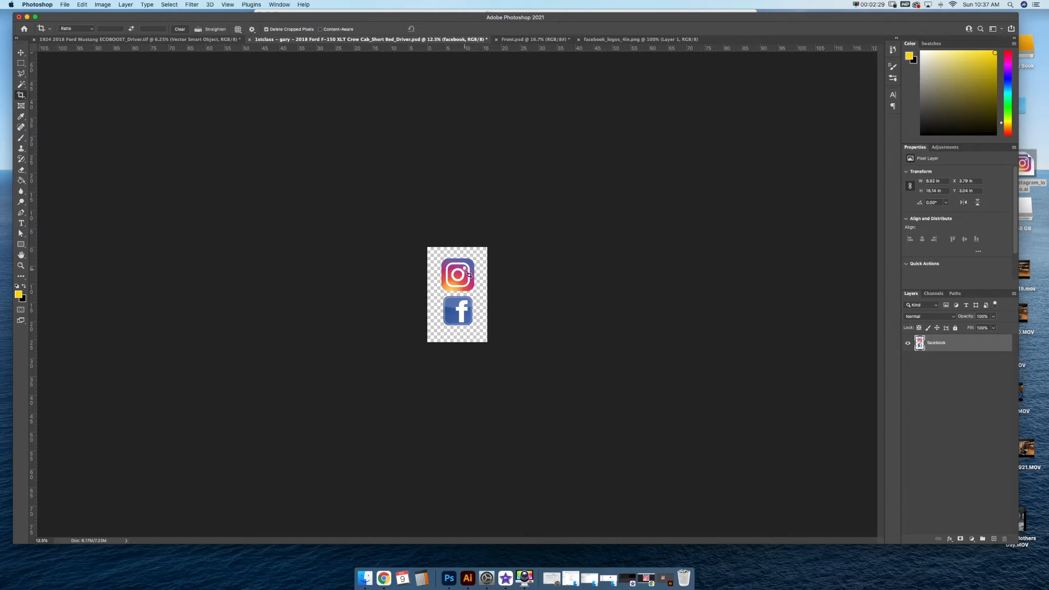
Step: Save a Photoshop-format copy to the Desktop, ending the file name with "social media - plot cut -RTP" and keeping Maximize Compatibility on
{"action": "left_click", "coordinate": [64, 5]}
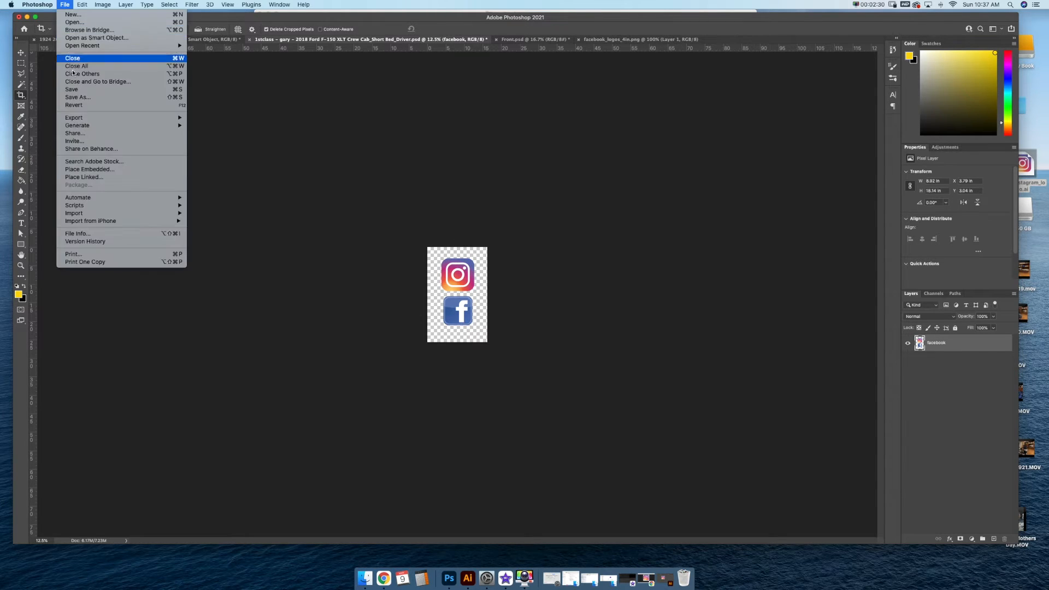
{"action": "left_click", "coordinate": [77, 99]}
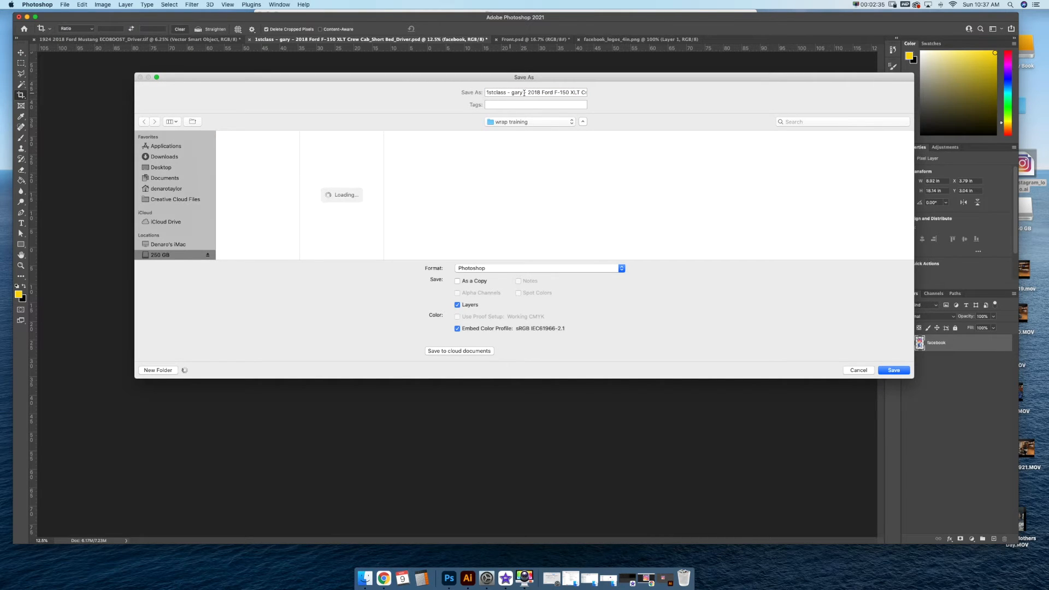
{"action": "left_click_drag", "start_coordinate": [538, 93], "coordinate": [574, 97]}
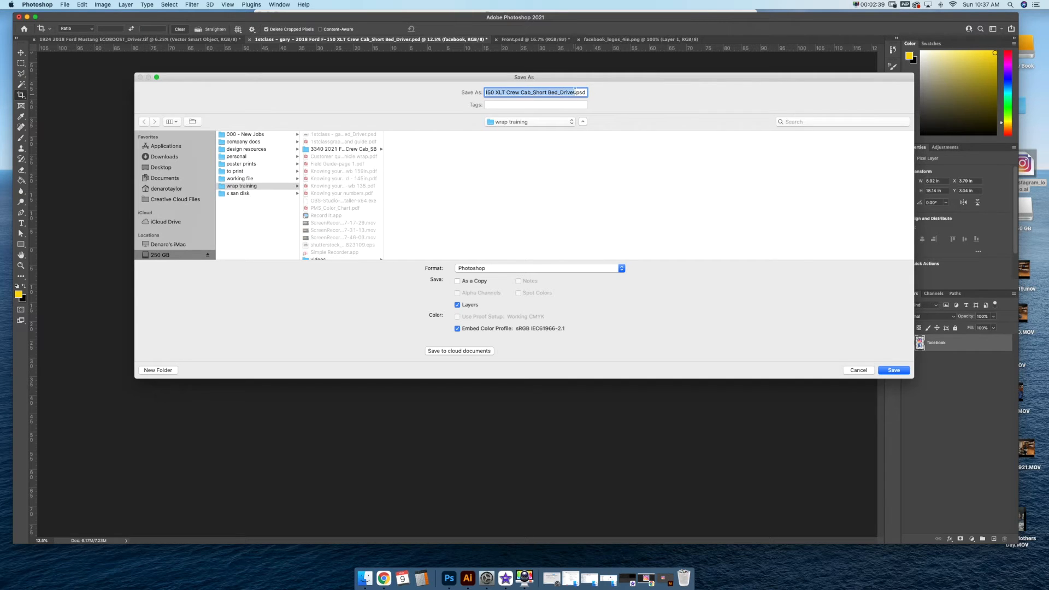
{"action": "type", "text": "social med"}
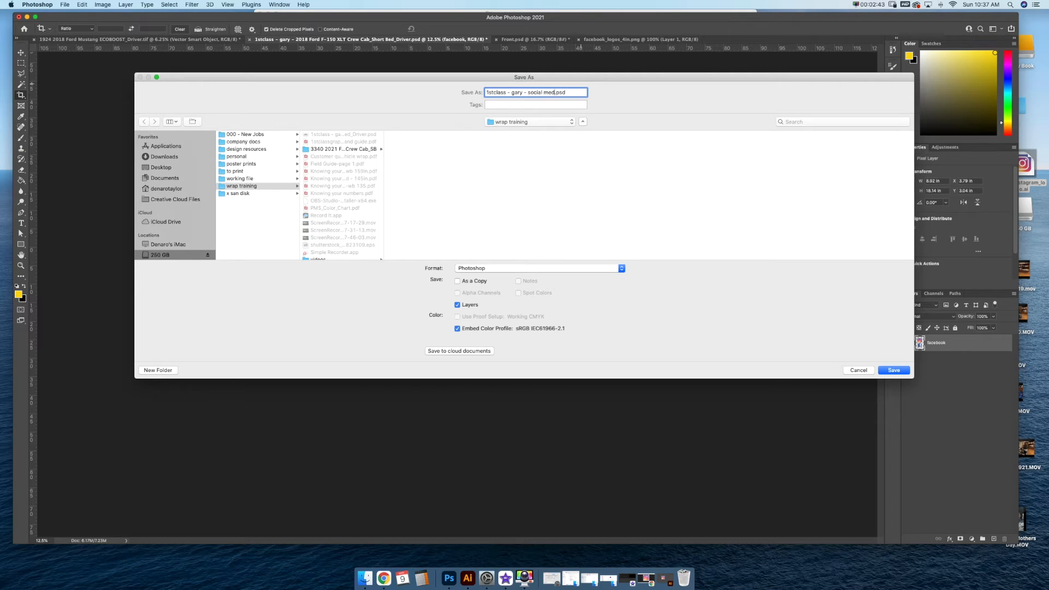
{"action": "type", "text": "ia - plot cut -RTP"}
{"action": "left_click", "coordinate": [160, 167]}
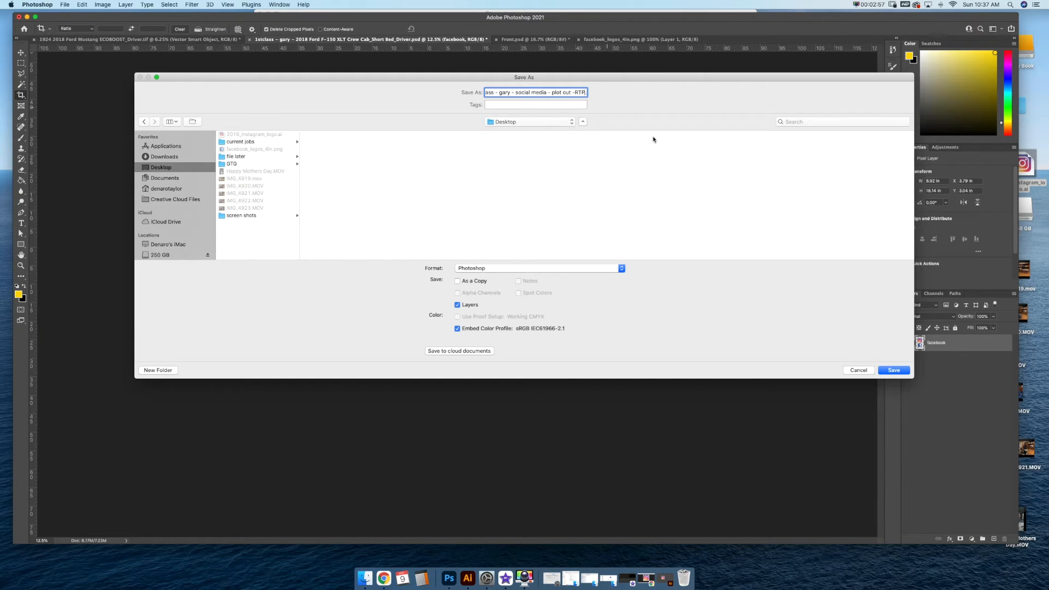
{"action": "left_click", "coordinate": [893, 370]}
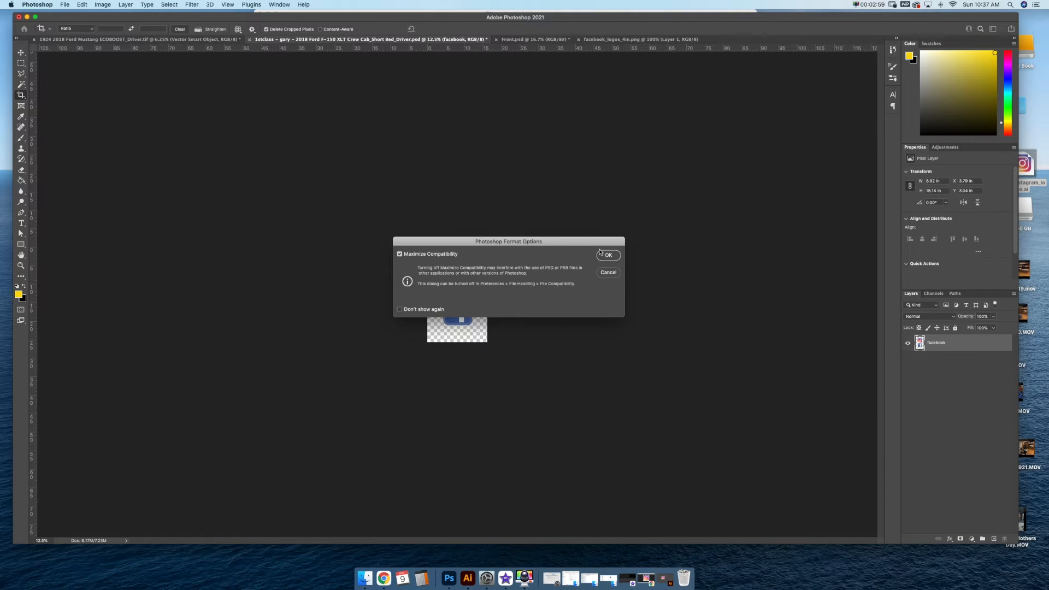
{"action": "left_click", "coordinate": [607, 255]}
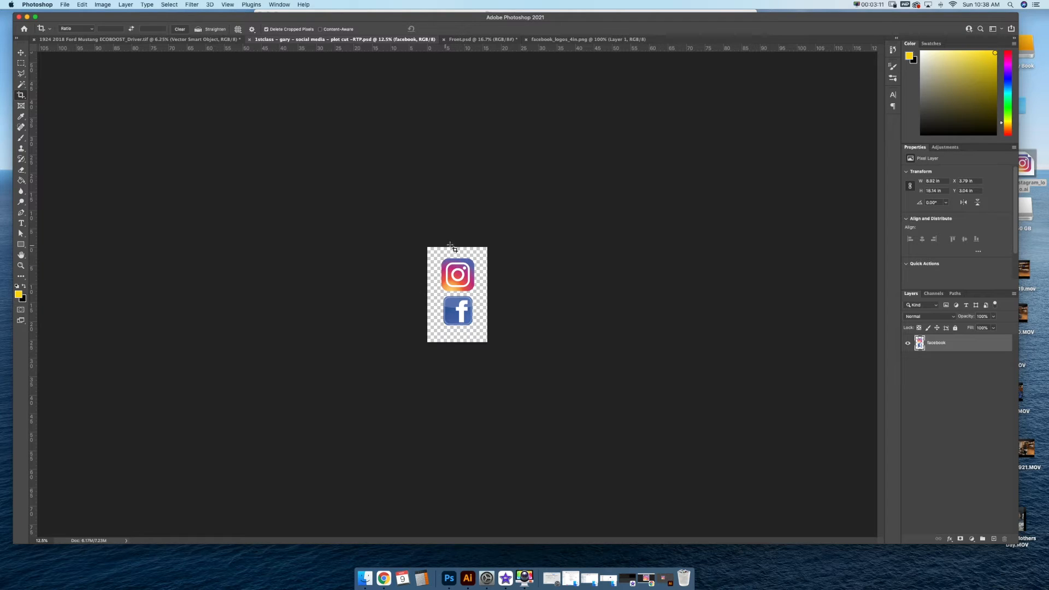
Step: In Front.psd, draw a red-stroked rectangle without fill, about 58 × 23 in, around the CREATIVE lettering above the windshield
{"action": "left_click", "coordinate": [20, 53]}
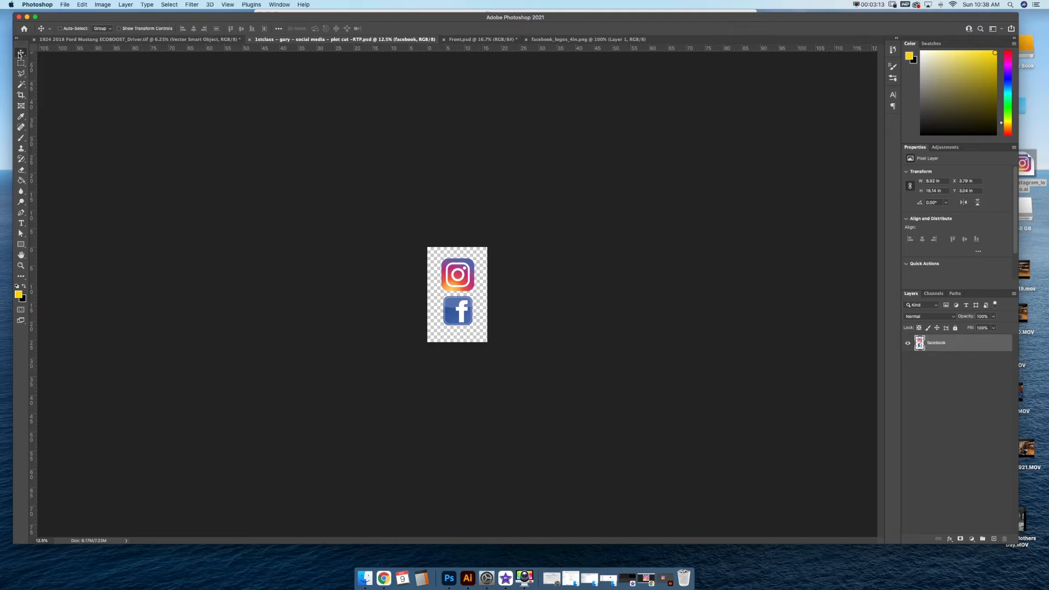
{"action": "left_click", "coordinate": [453, 39]}
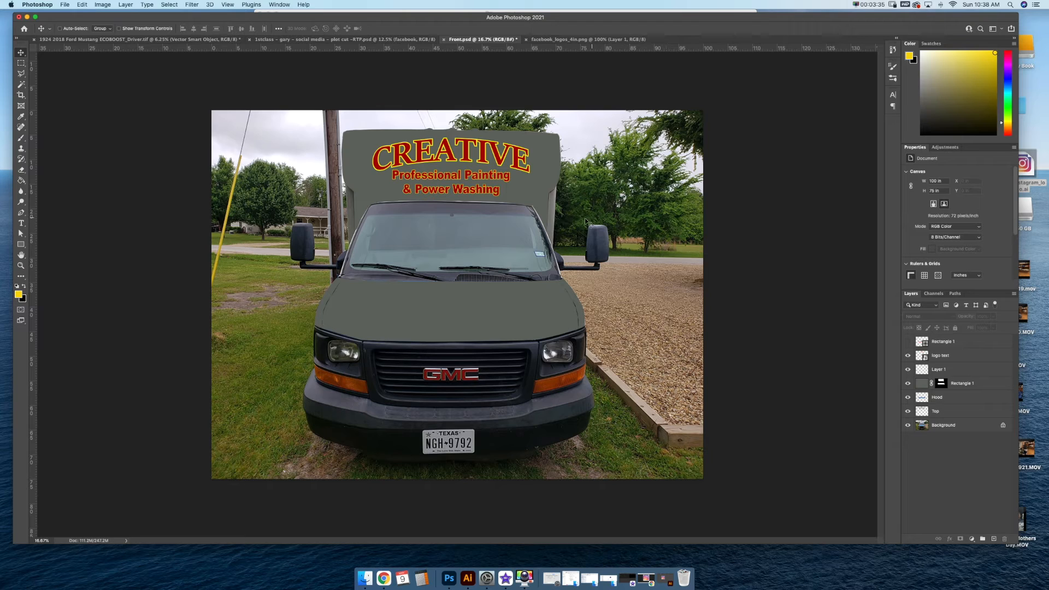
{"action": "left_click", "coordinate": [20, 245]}
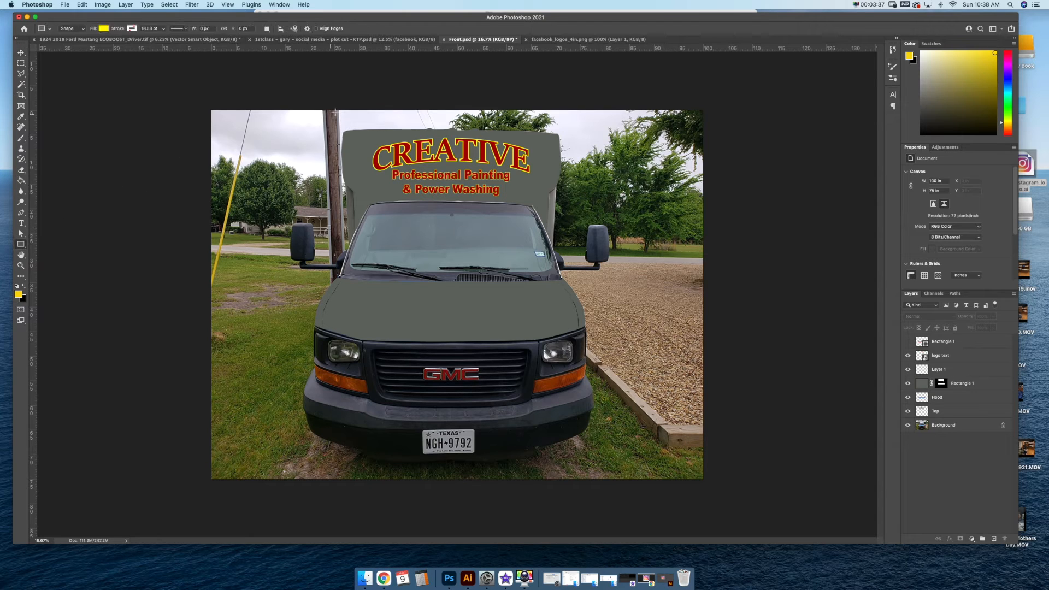
{"action": "left_click", "coordinate": [96, 31]}
{"action": "left_click", "coordinate": [54, 44]}
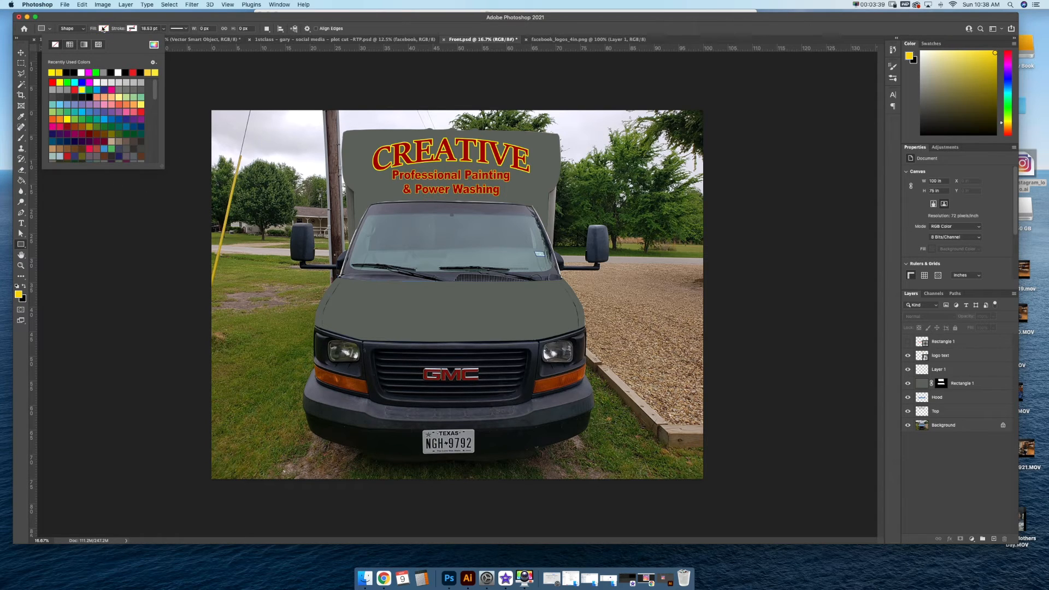
{"action": "left_click", "coordinate": [134, 29]}
{"action": "left_click", "coordinate": [81, 82]}
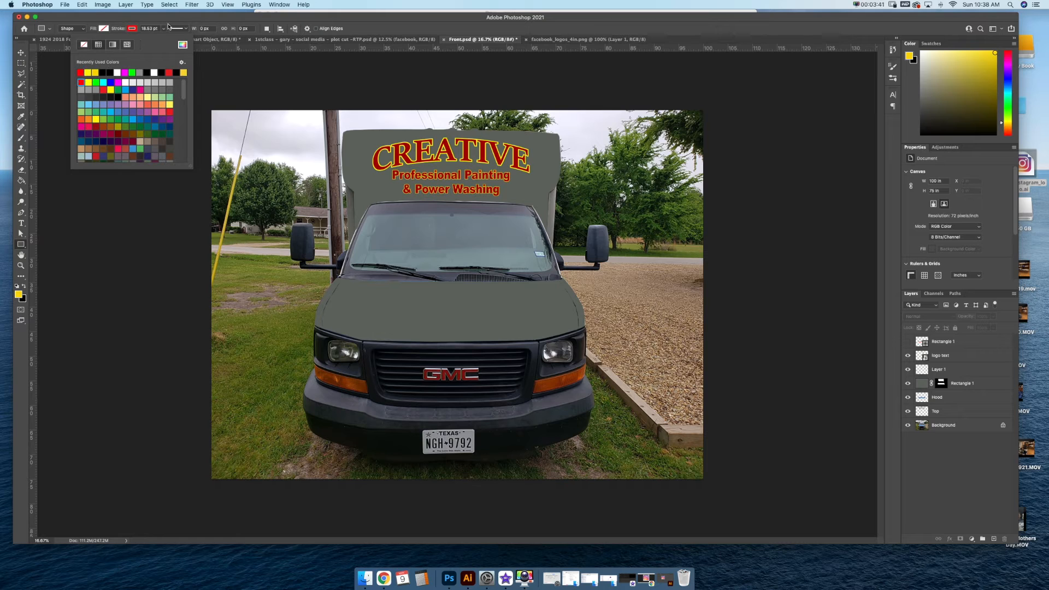
{"action": "key", "text": "Return"}
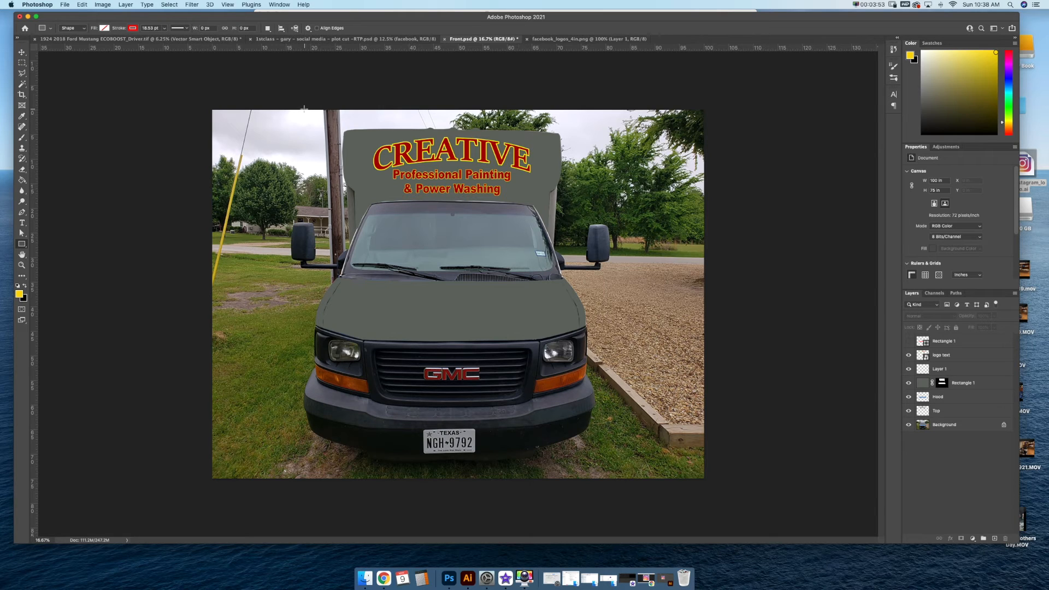
{"action": "left_click_drag", "start_coordinate": [307, 111], "coordinate": [591, 225]}
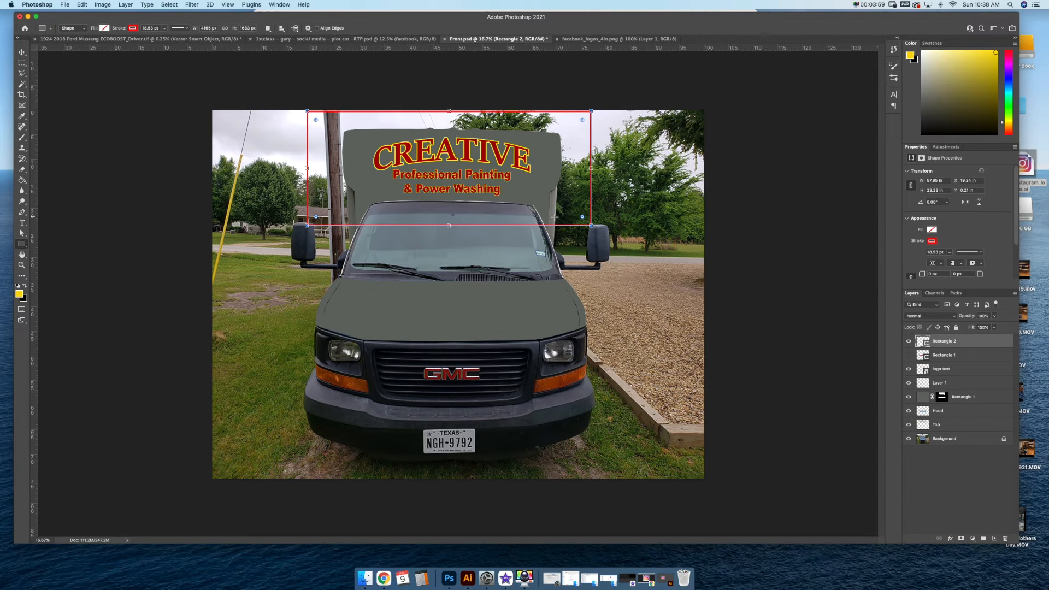
Step: Resize the red rectangle around the CREATIVE lettering to 72 in wide and 24 in high, using inches for both dimensions
{"action": "key", "text": "super+t"}
{"action": "right_click", "coordinate": [171, 28]}
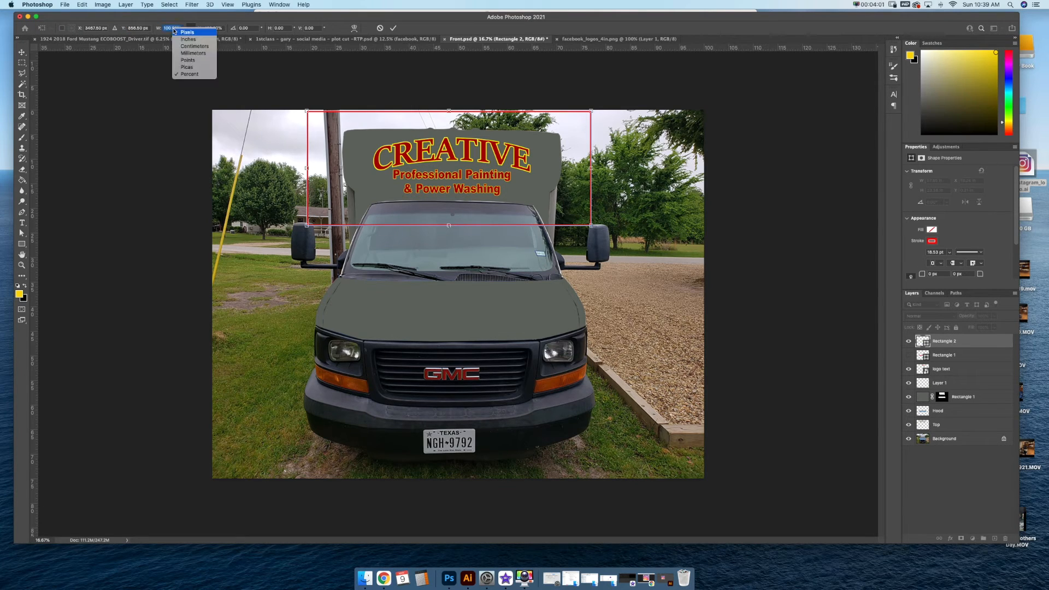
{"action": "left_click", "coordinate": [186, 37]}
{"action": "right_click", "coordinate": [211, 28]}
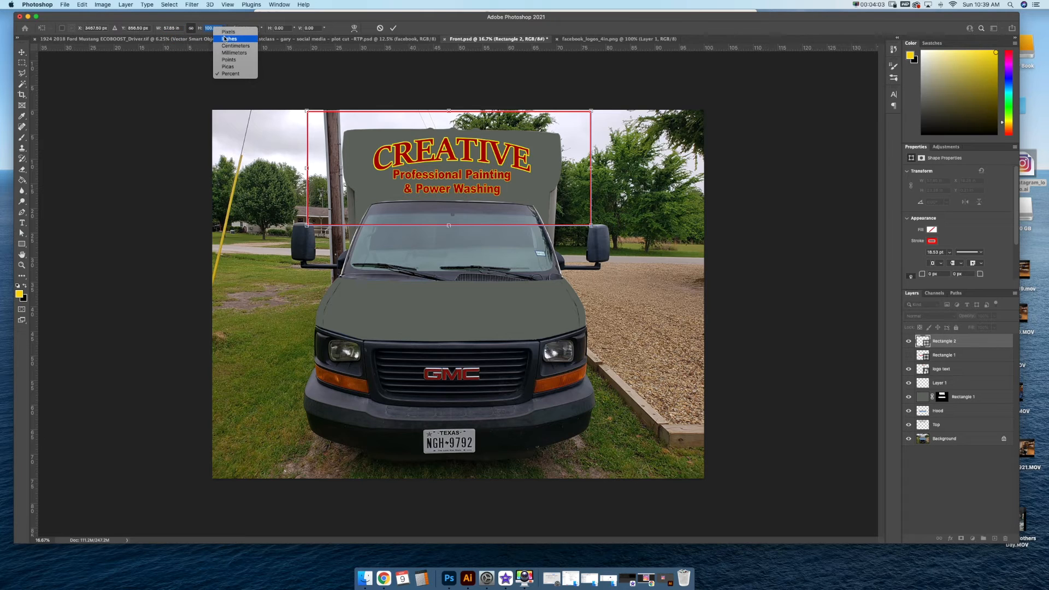
{"action": "left_click", "coordinate": [225, 39]}
{"action": "left_click", "coordinate": [191, 28]}
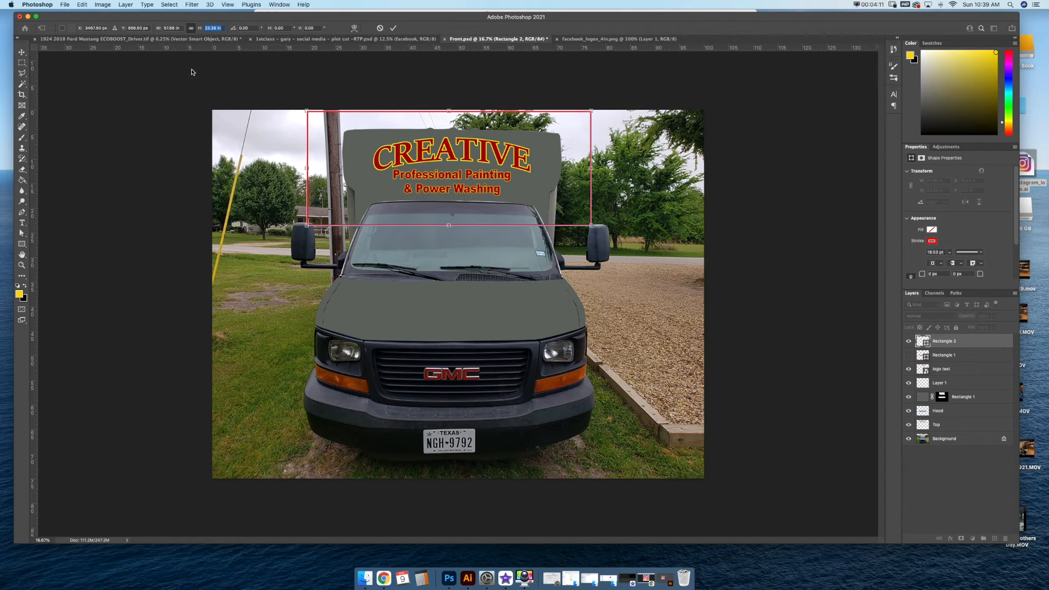
{"action": "type", "text": "24"}
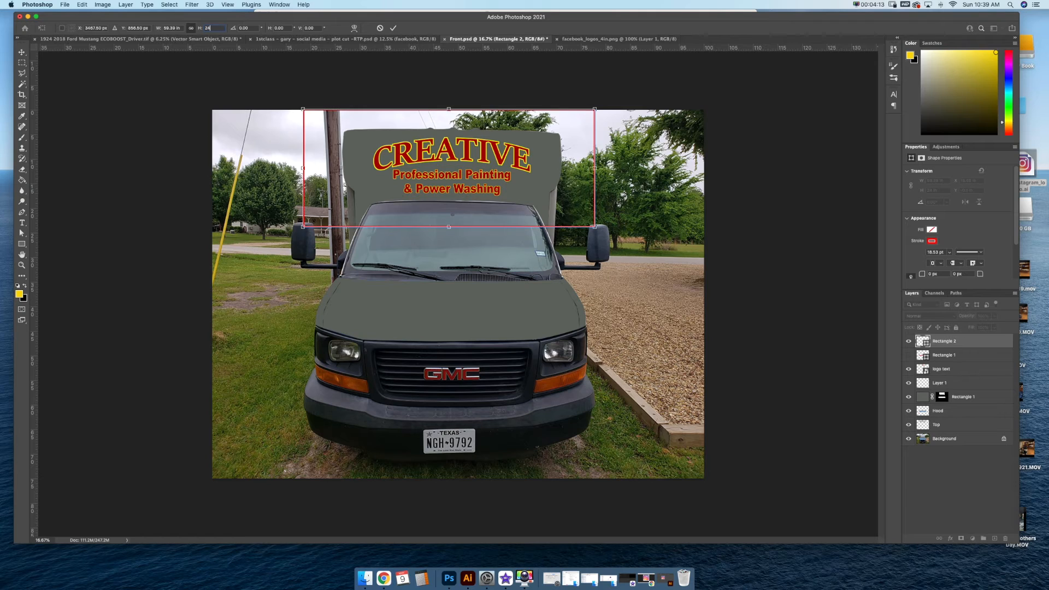
{"action": "key", "text": "shift+Tab"}
{"action": "type", "text": "72"}
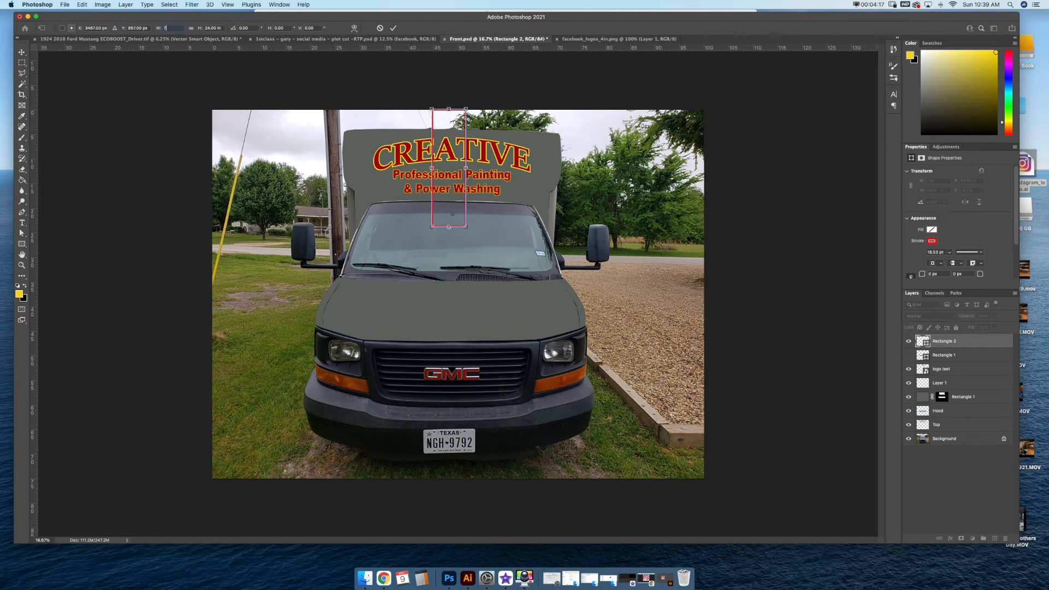
{"action": "key", "text": "Return"}
Step: Rename the red rectangle's layer to "panel top" and deselect it
{"action": "double_click", "coordinate": [943, 341]}
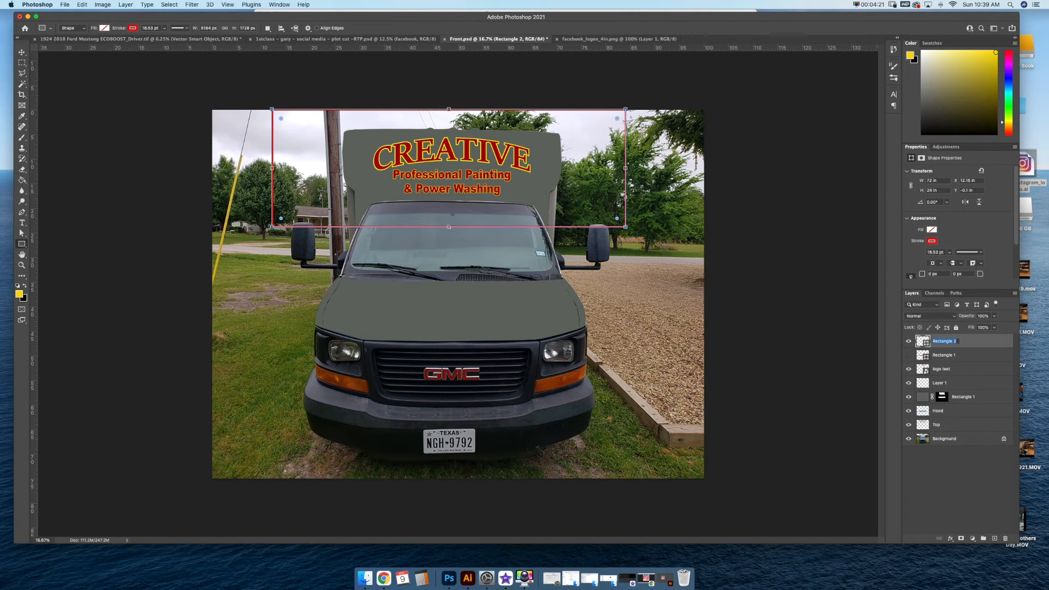
{"action": "type", "text": "panel top"}
{"action": "key", "text": "Return"}
{"action": "left_click", "coordinate": [630, 227]}
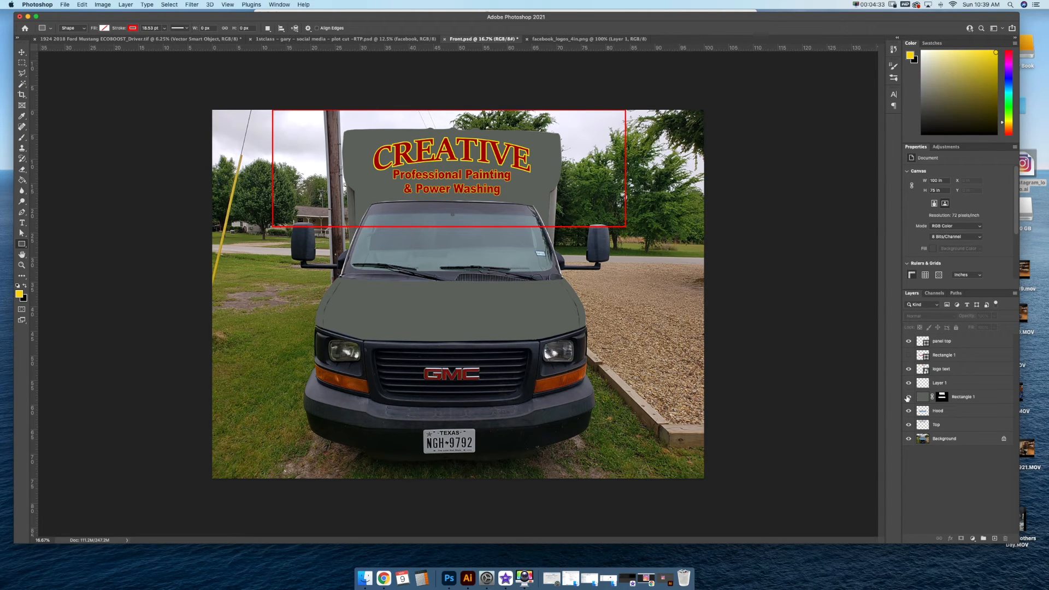
Step: Hide the Background, Top and logo text layers, and disable the layer mask on the grey Rectangle 1 layer
{"action": "left_click", "coordinate": [908, 439]}
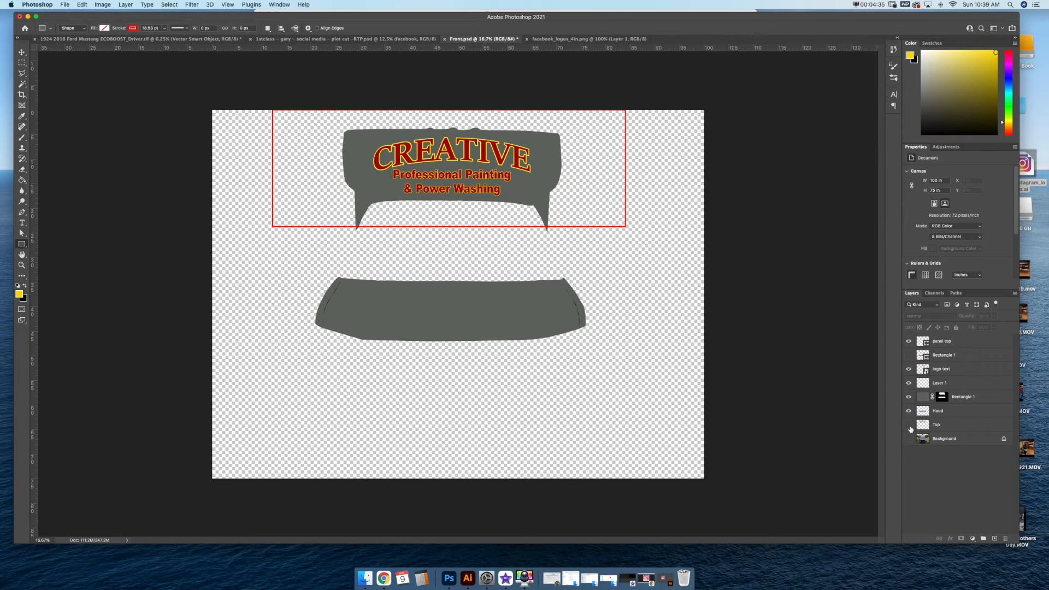
{"action": "right_click", "coordinate": [941, 393]}
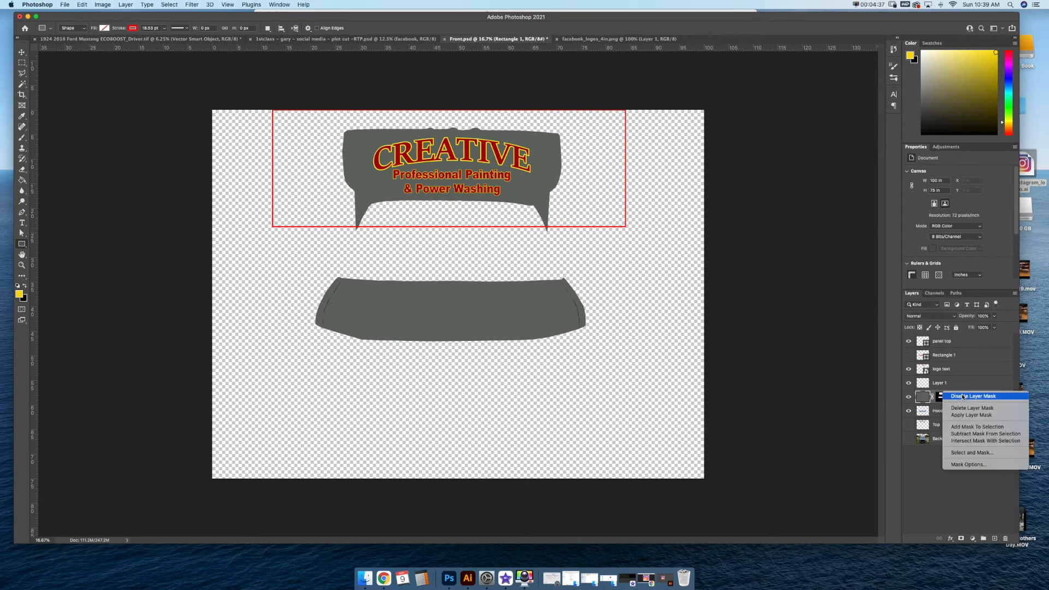
{"action": "left_click", "coordinate": [956, 396]}
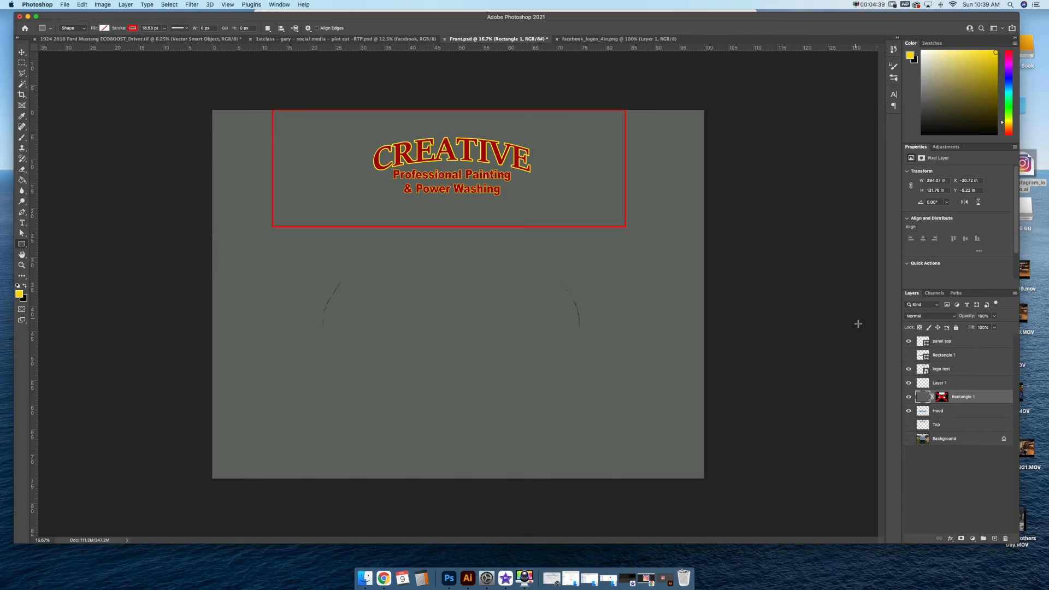
{"action": "left_click", "coordinate": [909, 370]}
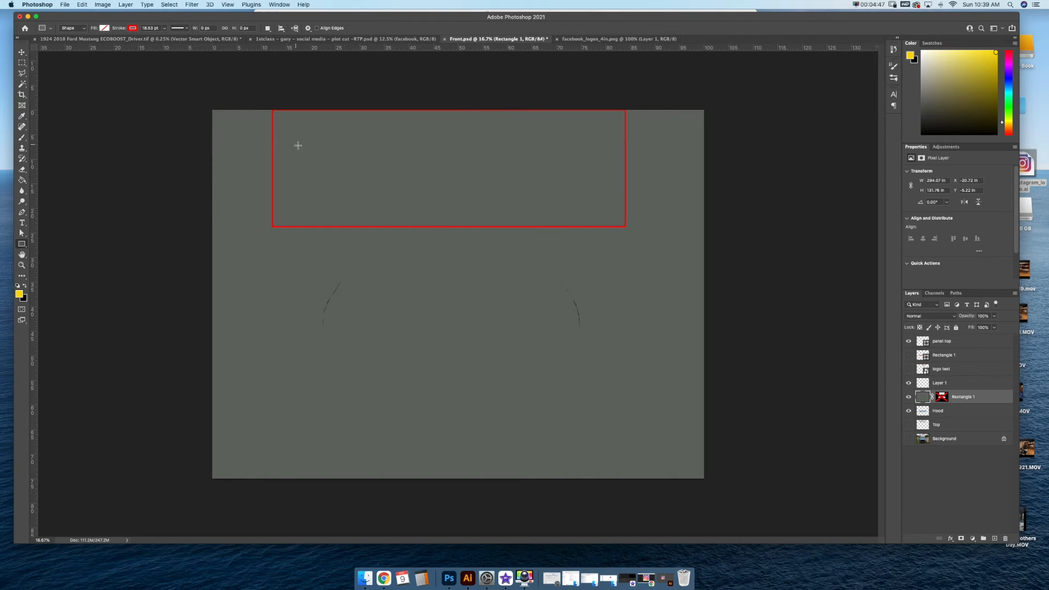
Step: Crop the canvas to the red panel rectangle and hide the panel top layer, leaving only the plain grey panel
{"action": "key", "text": "c"}
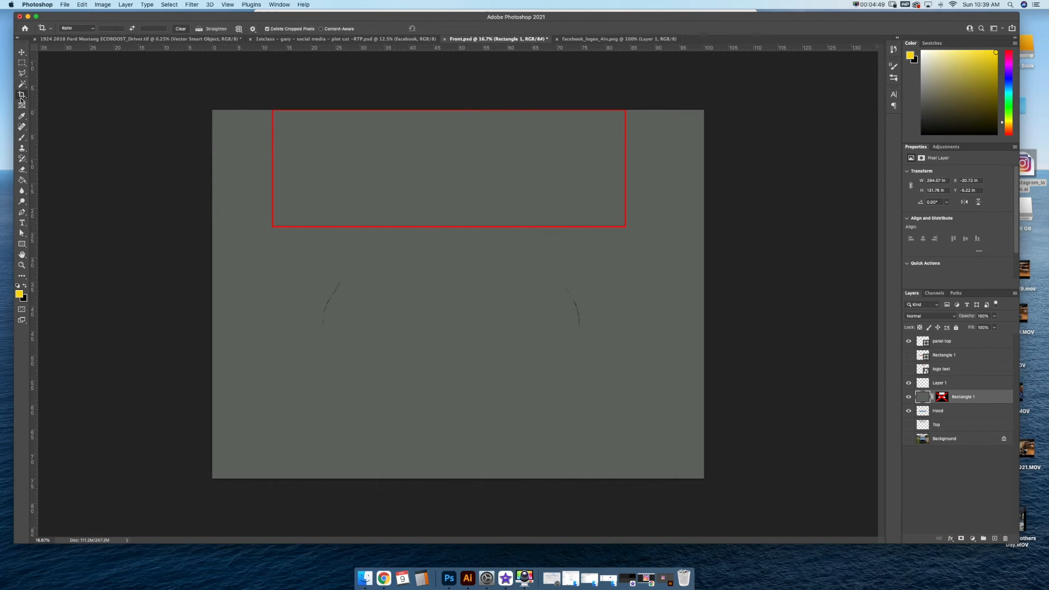
{"action": "left_click_drag", "start_coordinate": [274, 227], "coordinate": [626, 111]}
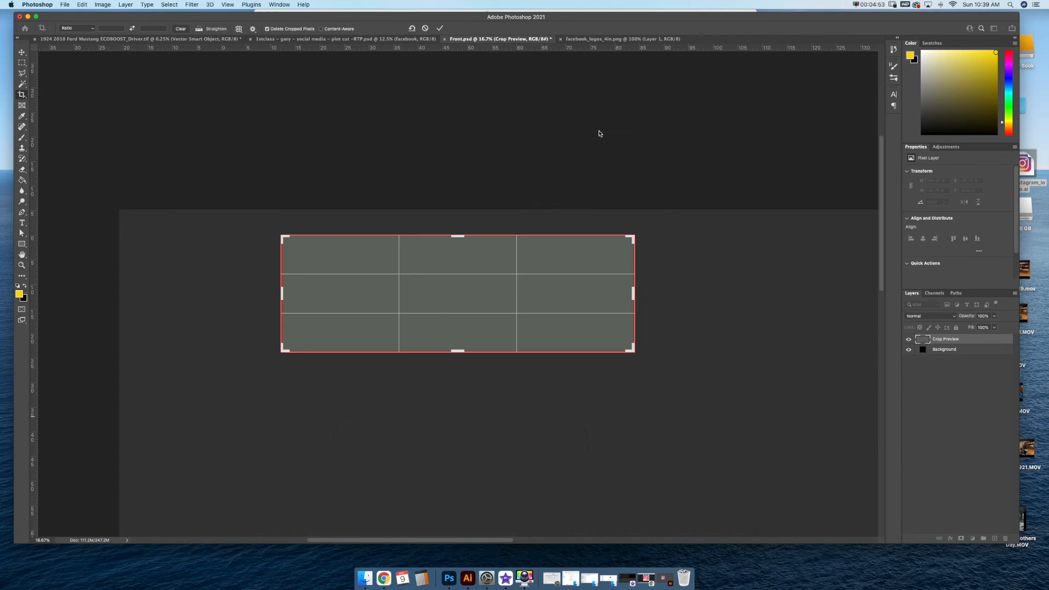
{"action": "key", "text": "Return"}
{"action": "left_click", "coordinate": [909, 339]}
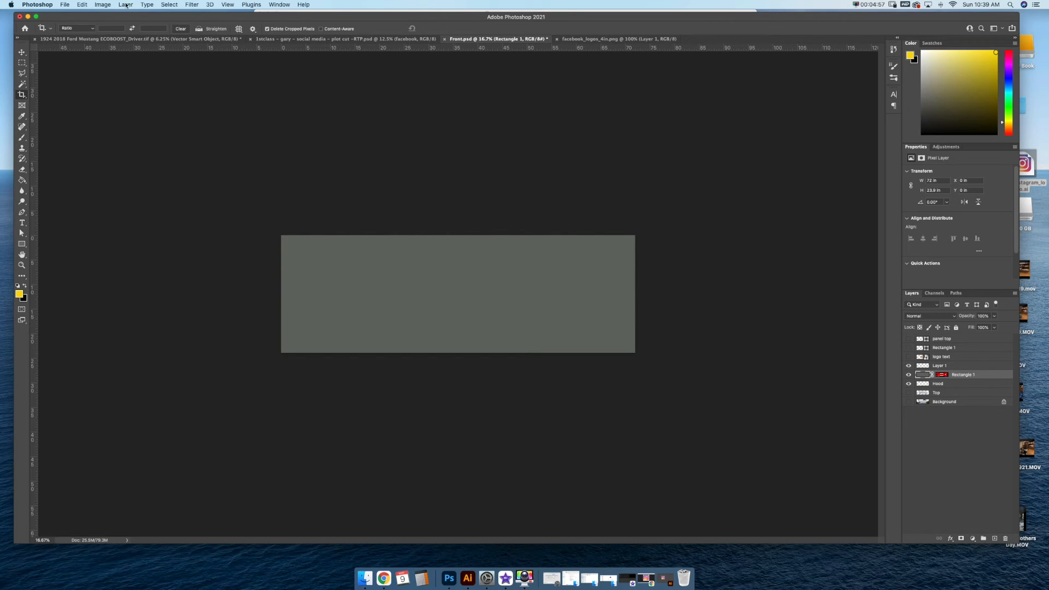
Step: Save the cropped panel to the Desktop in Photoshop format as "Front top panel-RTP.psd"
{"action": "left_click", "coordinate": [65, 4]}
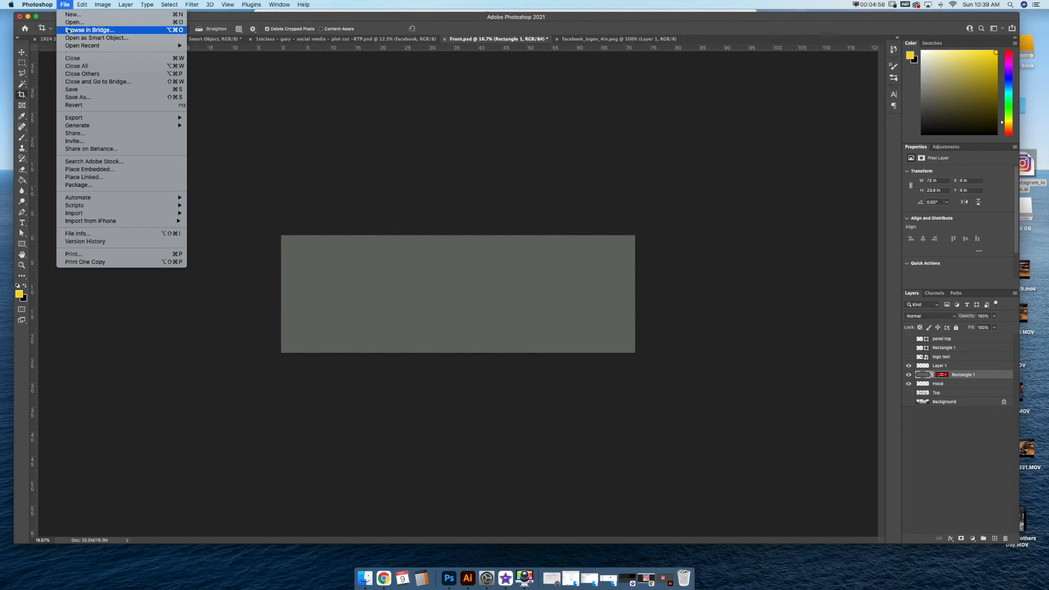
{"action": "left_click", "coordinate": [80, 99]}
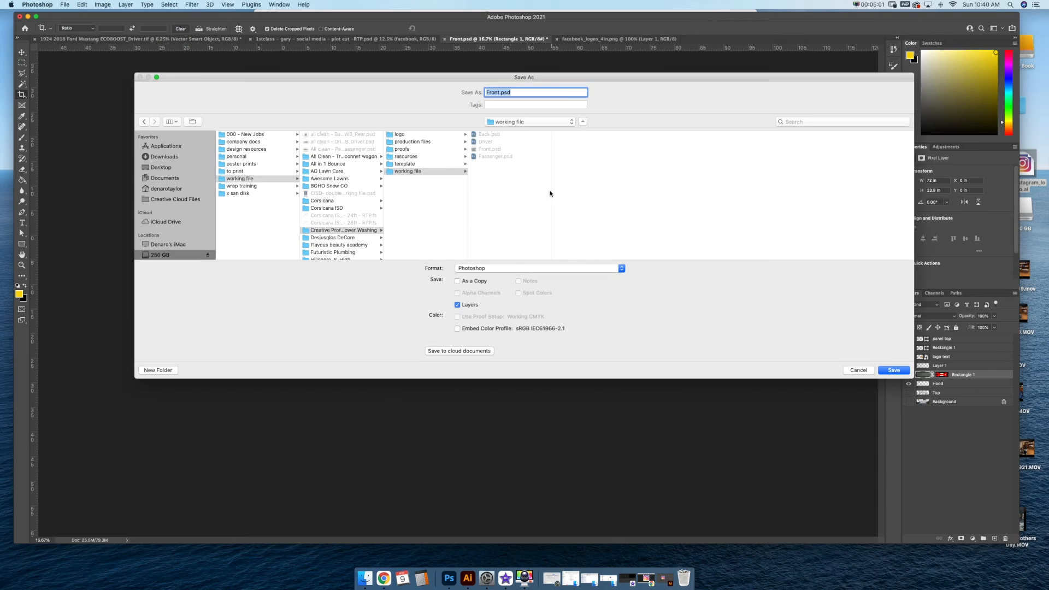
{"action": "left_click", "coordinate": [499, 92]}
{"action": "type", "text": "top panel-RTP"}
{"action": "left_click", "coordinate": [161, 168]}
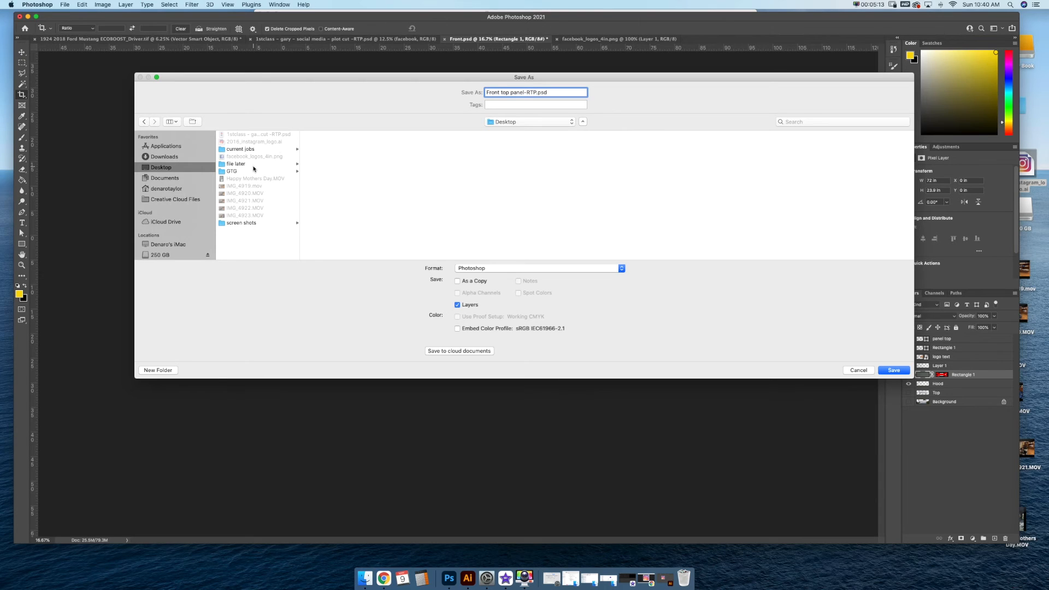
{"action": "left_click", "coordinate": [897, 372]}
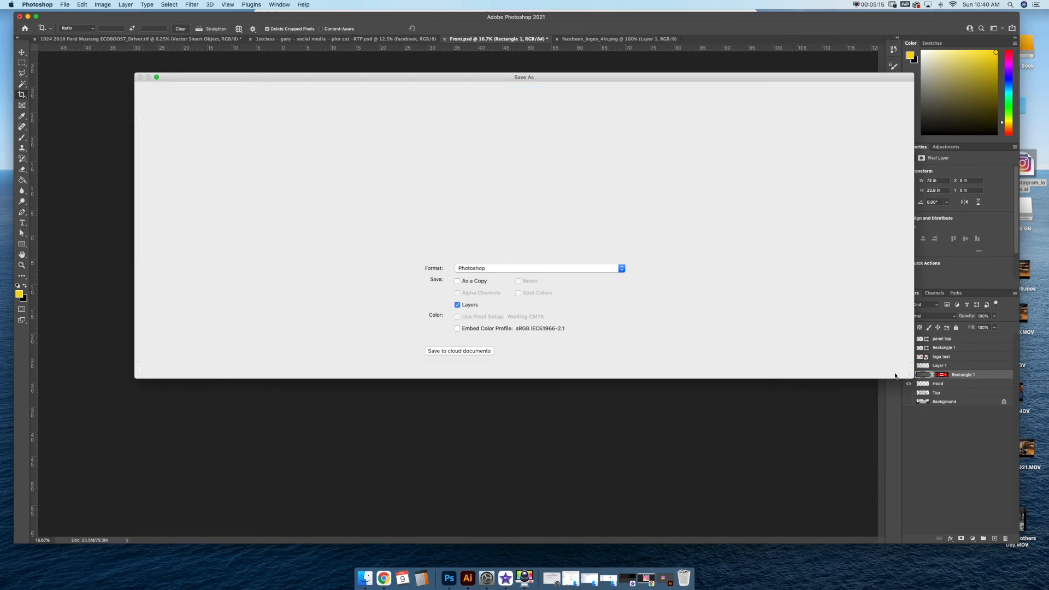
{"action": "left_click", "coordinate": [608, 255]}
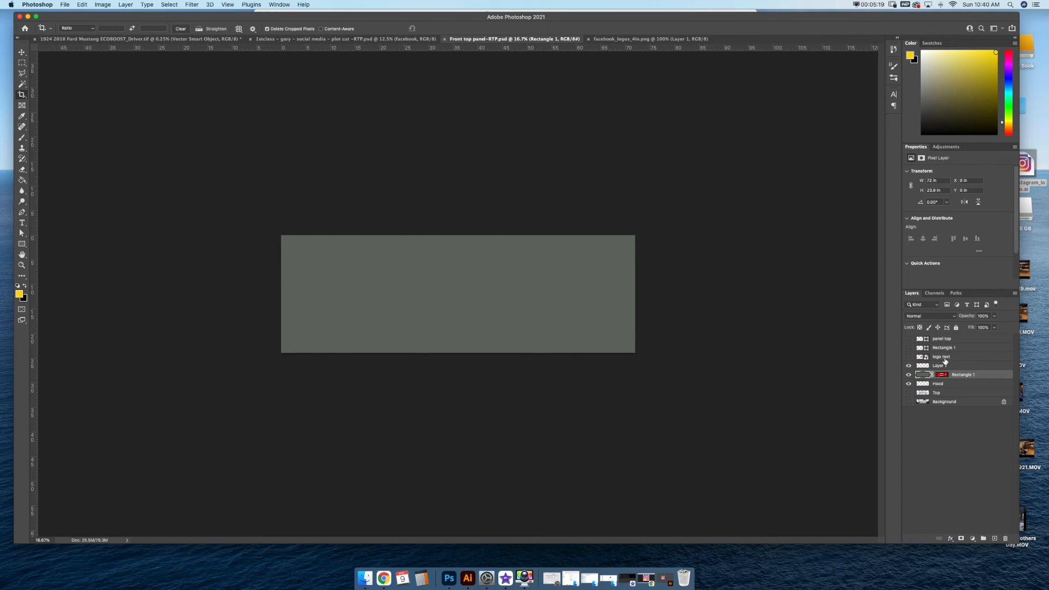
Step: Flatten the panel image, discarding the hidden layers, and save the file
{"action": "left_click", "coordinate": [126, 5]}
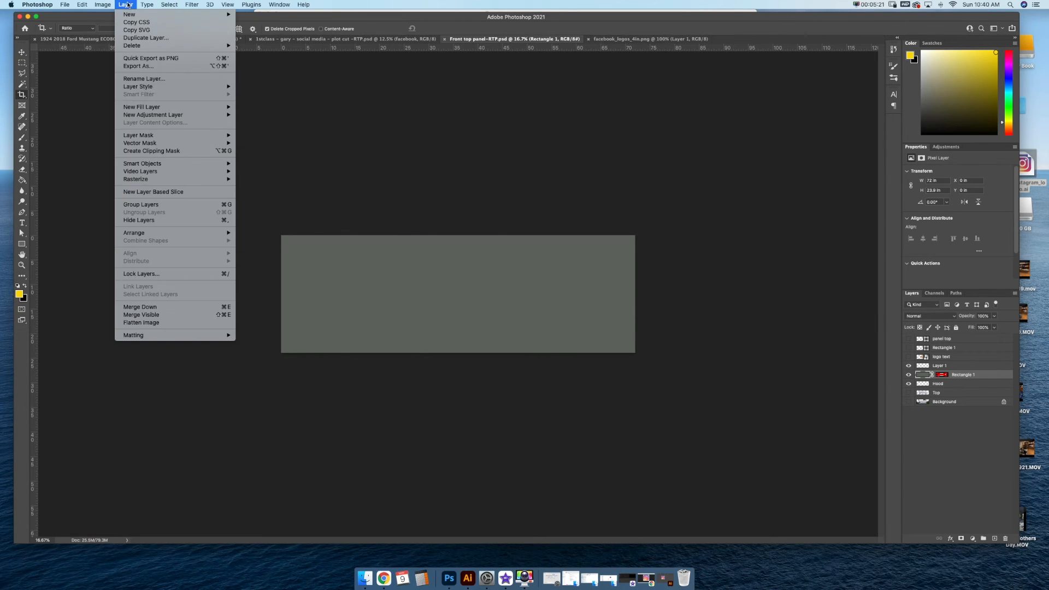
{"action": "left_click", "coordinate": [142, 323]}
{"action": "left_click", "coordinate": [582, 181]}
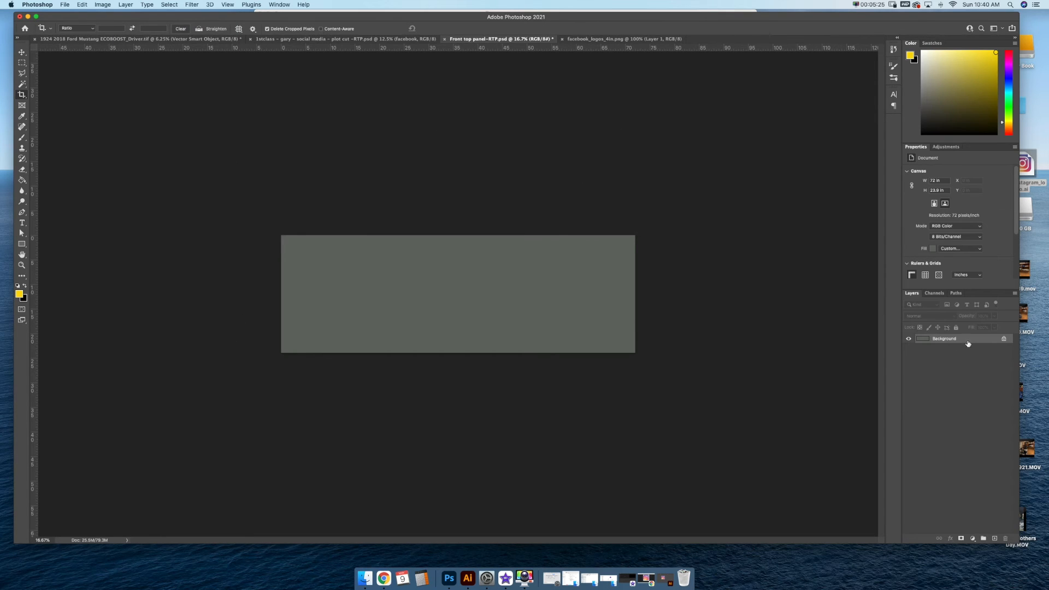
{"action": "left_click", "coordinate": [65, 4]}
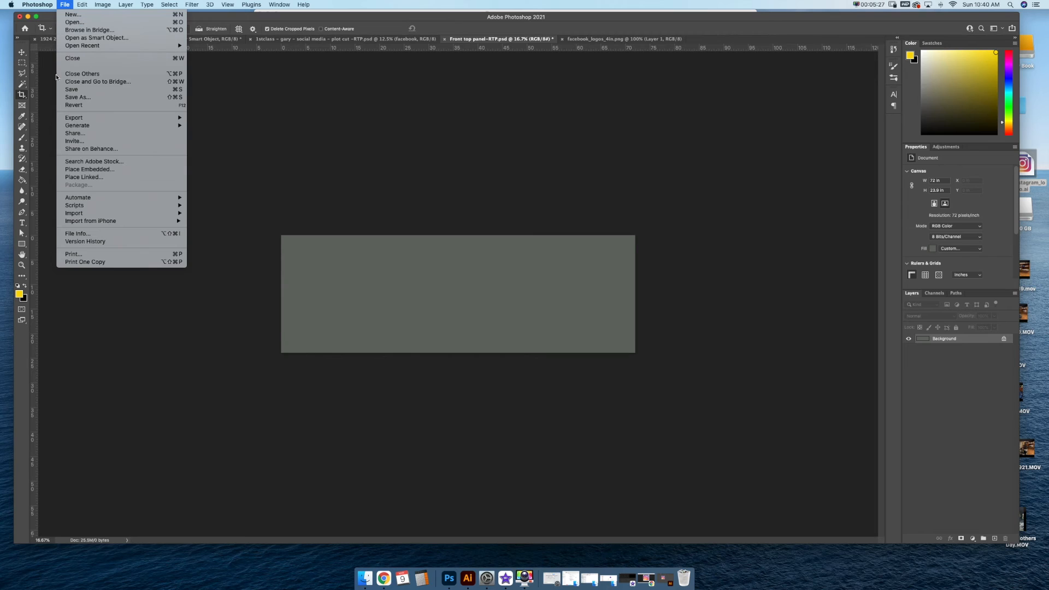
{"action": "left_click", "coordinate": [70, 91]}
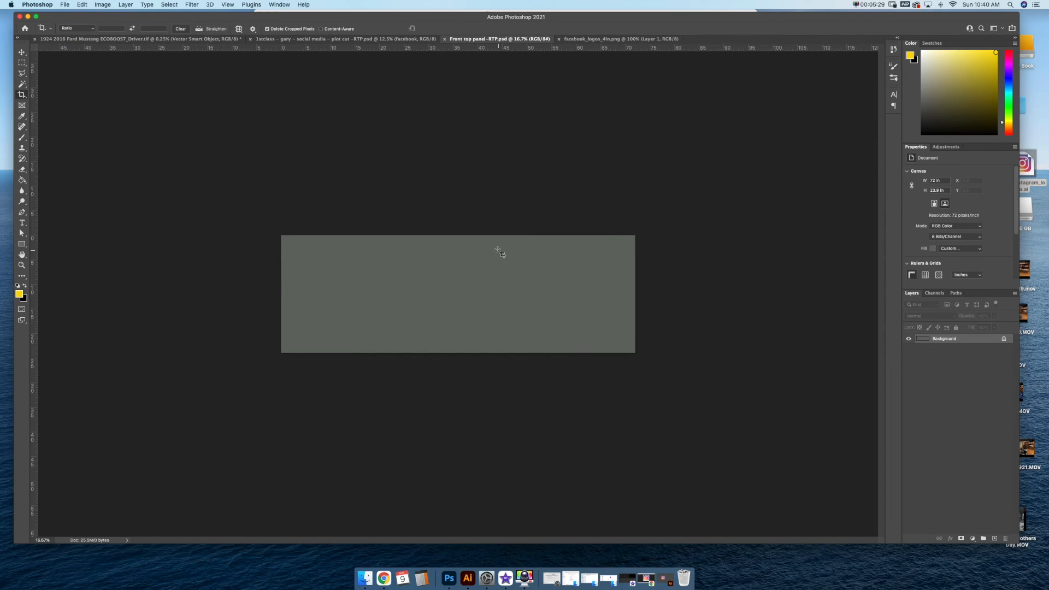
Step: Return the document to its Disable Layer Mask history state, before the crop and flatten
{"action": "left_click", "coordinate": [21, 52]}
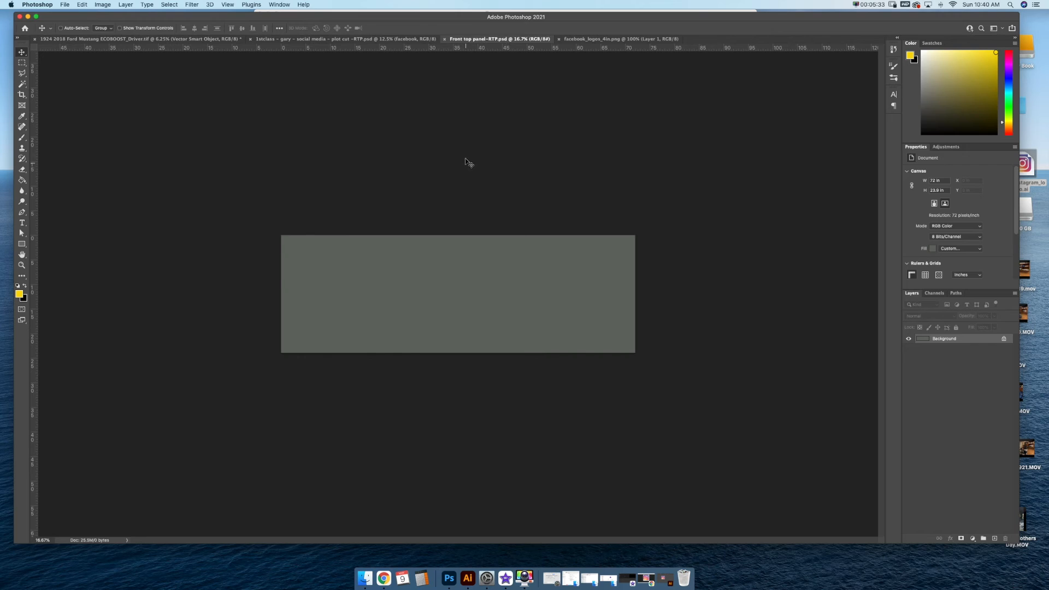
{"action": "left_click", "coordinate": [893, 50]}
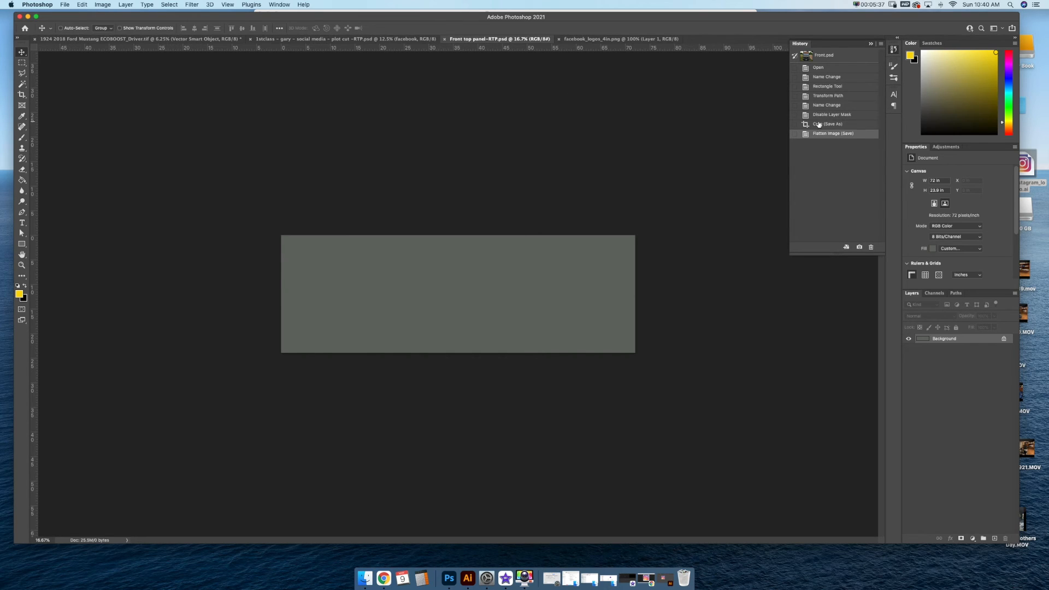
{"action": "left_click", "coordinate": [819, 125]}
{"action": "left_click", "coordinate": [820, 115]}
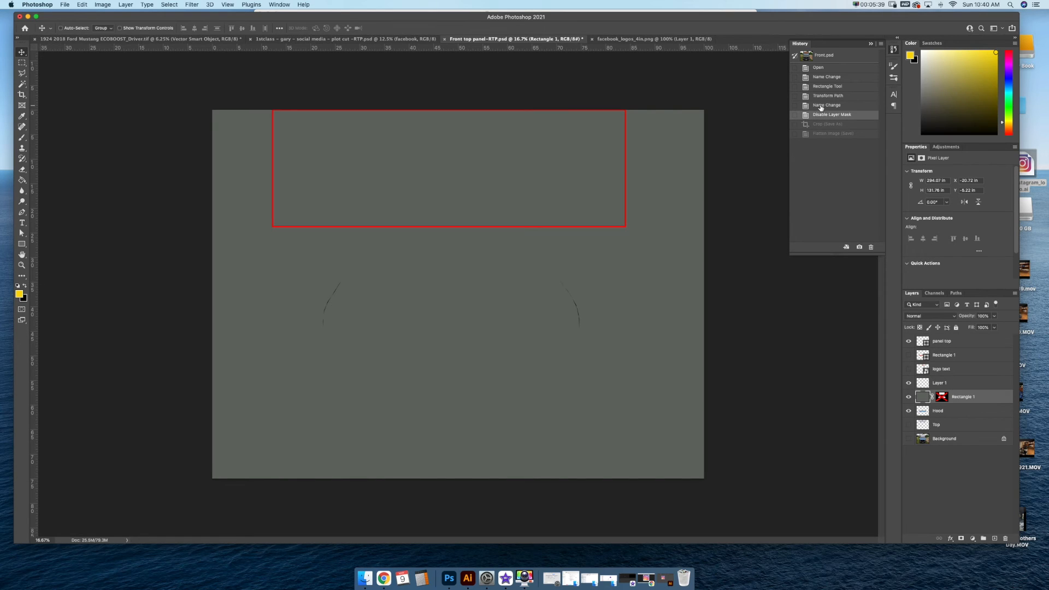
Step: Show the logo text layer and hide the grey Rectangle 1, panel top, Hood and Layer 1 layers
{"action": "left_click", "coordinate": [908, 369]}
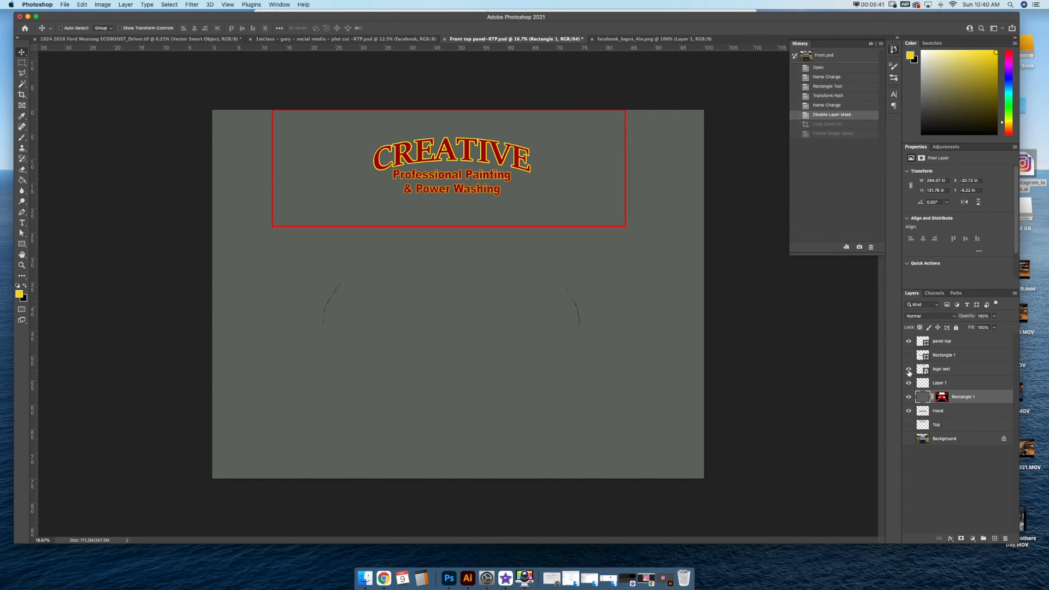
{"action": "left_click", "coordinate": [909, 397]}
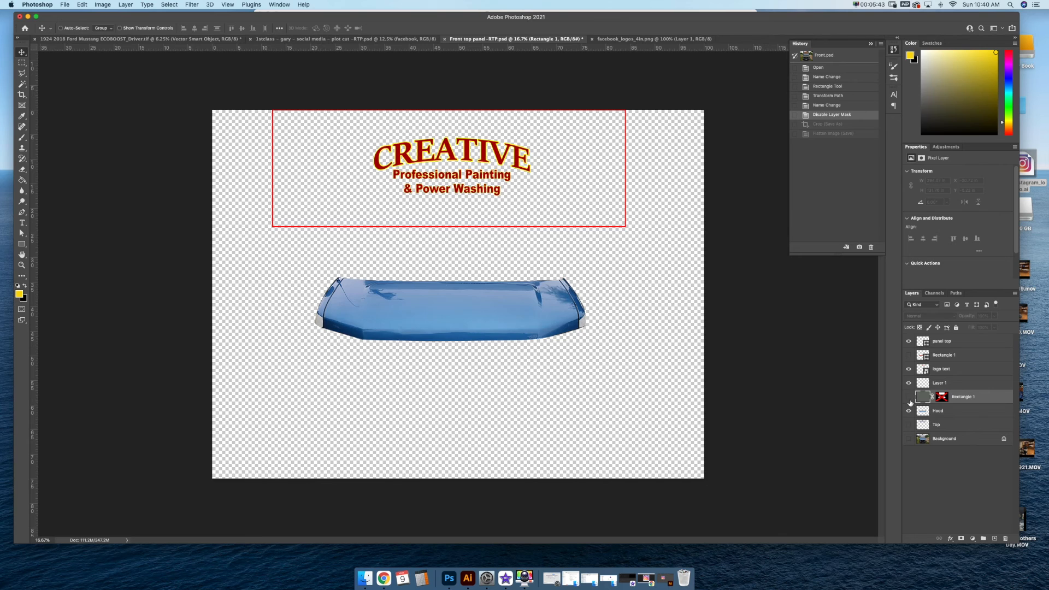
{"action": "left_click", "coordinate": [909, 341]}
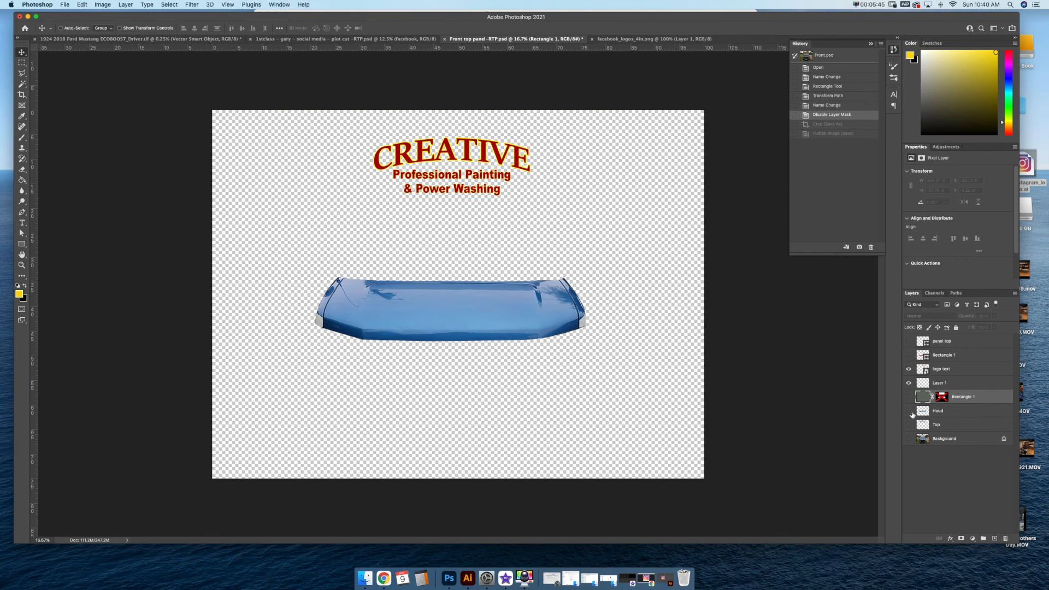
{"action": "left_click", "coordinate": [908, 410]}
{"action": "left_click", "coordinate": [908, 383]}
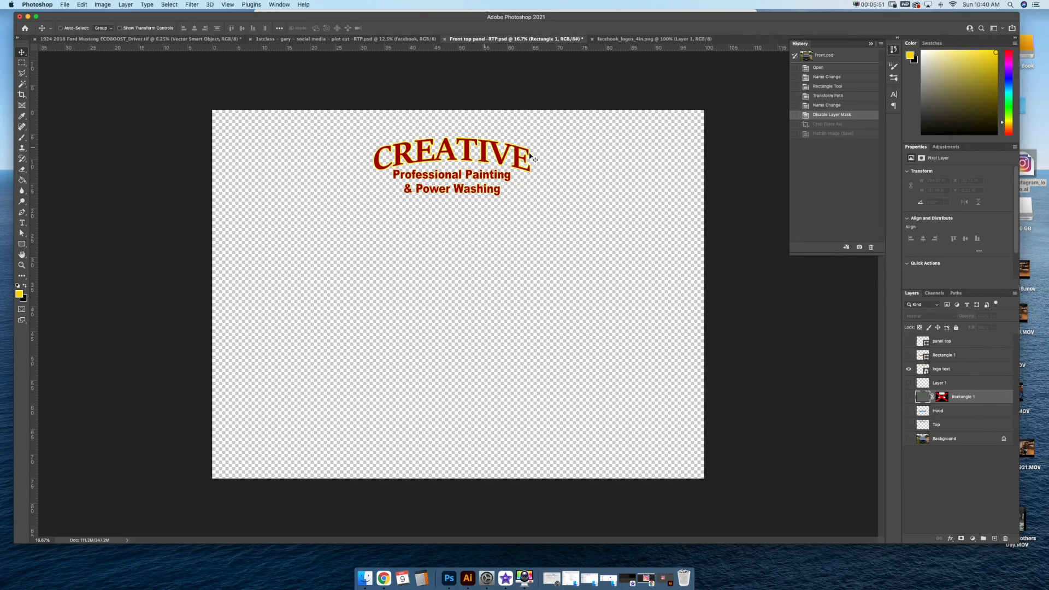
Step: Move the logo text layer above all others and delete every layer from panel top down to Background
{"action": "left_click_drag", "start_coordinate": [939, 341], "coordinate": [941, 335]}
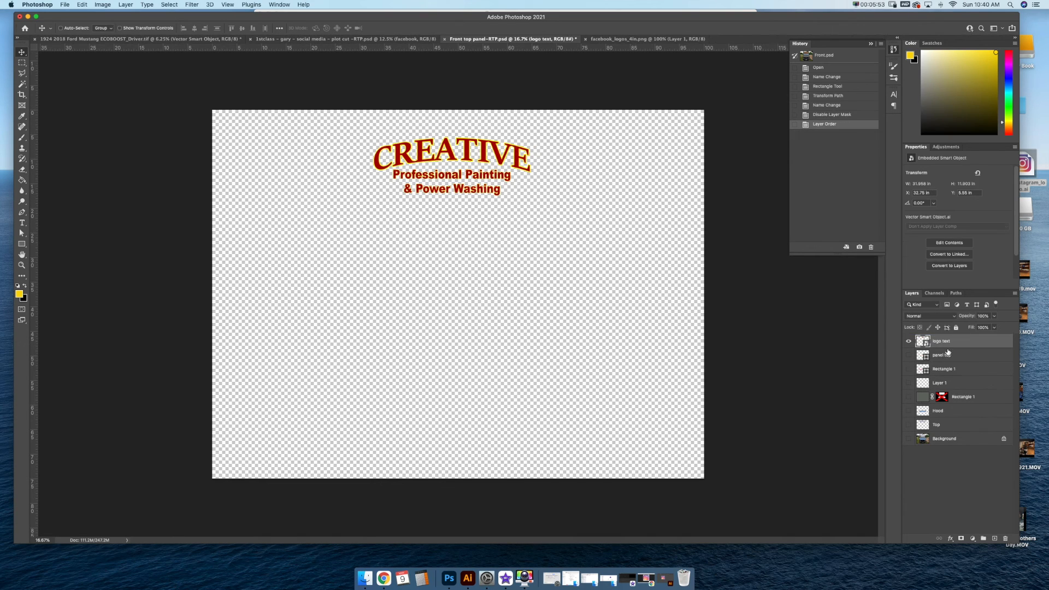
{"action": "left_click", "coordinate": [940, 358]}
{"action": "left_click", "coordinate": [956, 440], "text": "shift"}
{"action": "left_click", "coordinate": [1005, 538]}
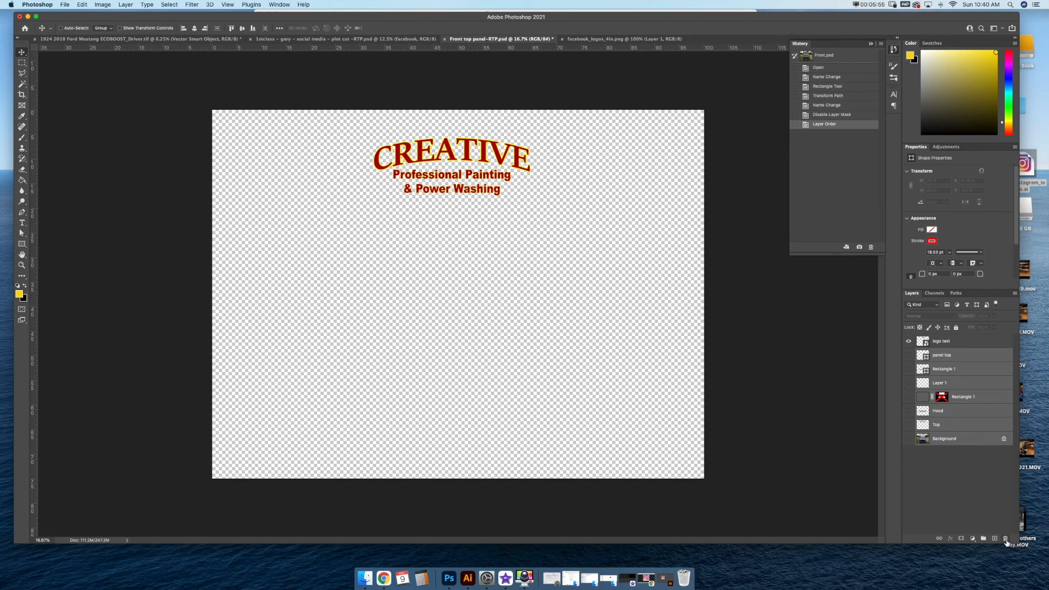
{"action": "left_click", "coordinate": [589, 188]}
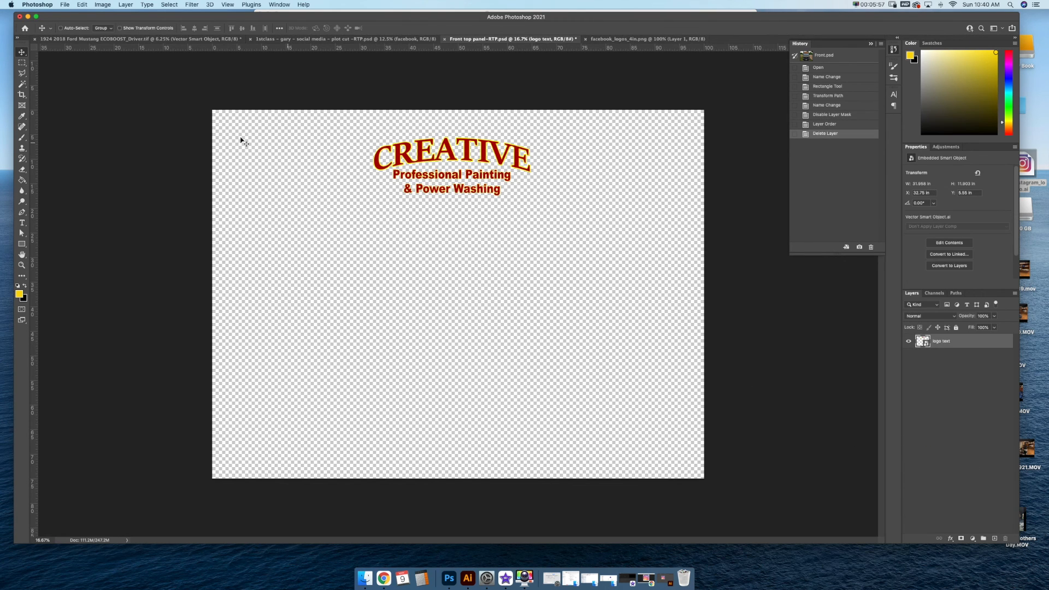
Step: Crop the canvas closely around the CREATIVE Professional Painting & Power Washing lettering, leaving a small margin on all sides
{"action": "left_click", "coordinate": [21, 95]}
{"action": "left_click_drag", "start_coordinate": [356, 121], "coordinate": [554, 214]}
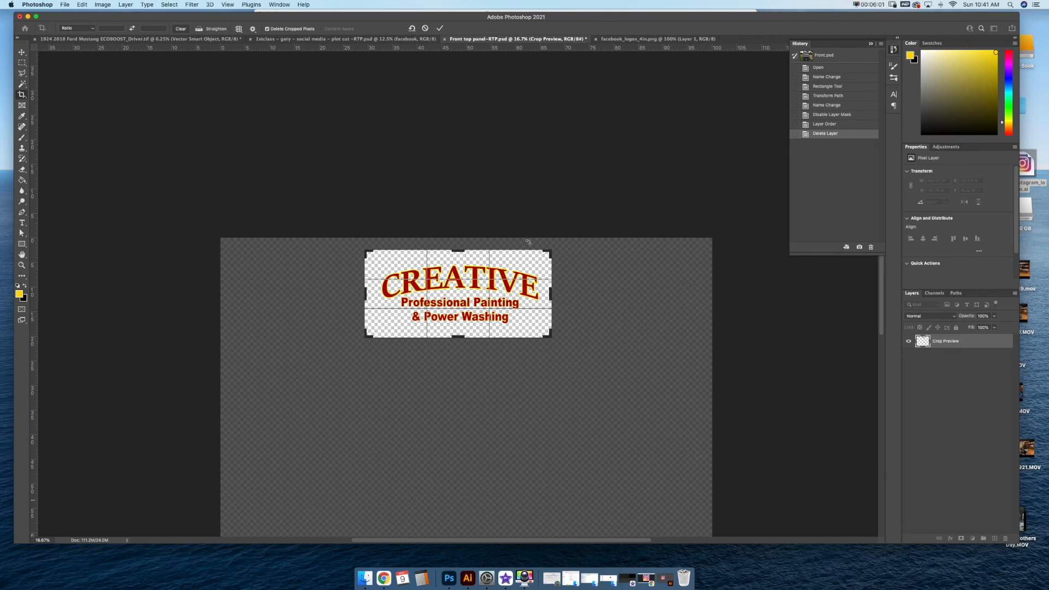
{"action": "key", "text": "Return"}
{"action": "left_click", "coordinate": [21, 52]}
{"action": "left_click", "coordinate": [872, 44]}
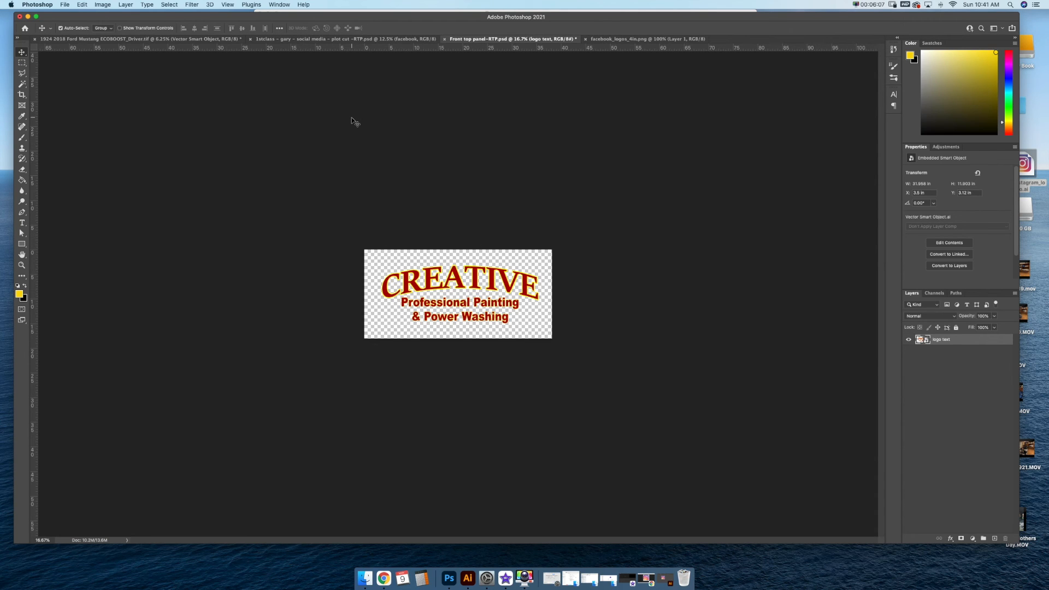
Step: Save the cropped lettering as a separate layered Photoshop file named "Front top -plot cut-RTP.psd" on the Desktop, with Maximize Compatibility on
{"action": "key", "text": "super+equal"}
{"action": "key", "text": "super+equal"}
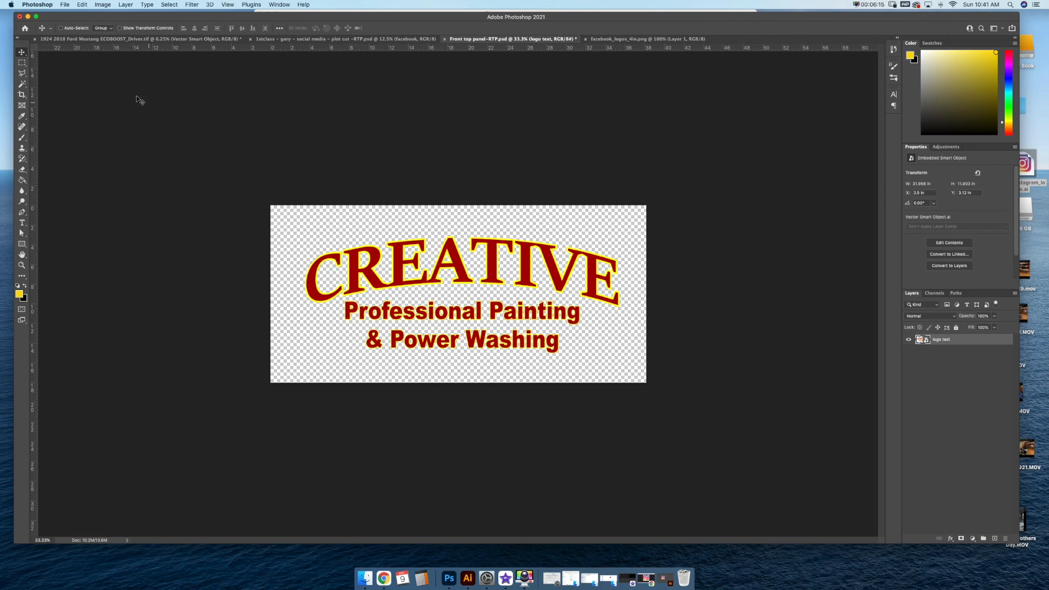
{"action": "left_click", "coordinate": [65, 5]}
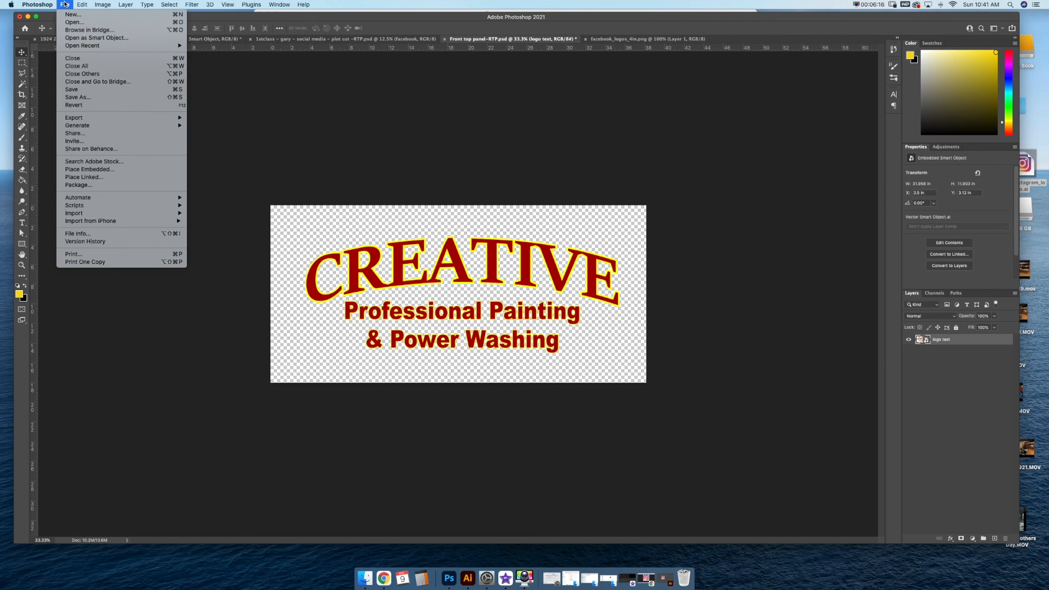
{"action": "left_click", "coordinate": [76, 96]}
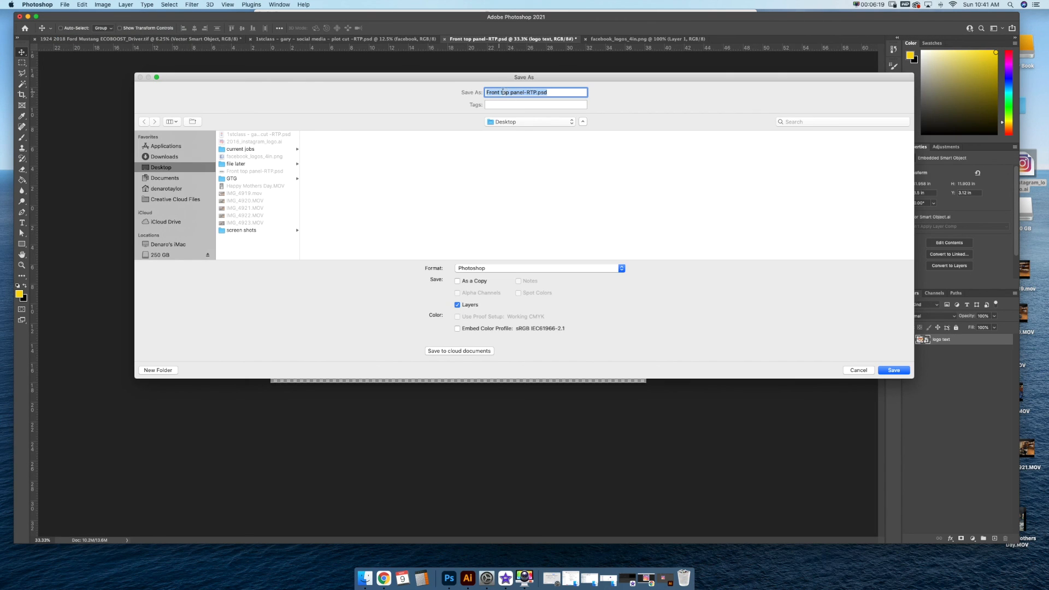
{"action": "left_click", "coordinate": [523, 91]}
{"action": "key", "text": "BackSpace"}
{"action": "key", "text": "BackSpace"}
{"action": "key", "text": "BackSpace"}
{"action": "key", "text": "BackSpace"}
{"action": "key", "text": "BackSpace"}
{"action": "type", "text": "-plot cut"}
{"action": "left_click", "coordinate": [892, 370]}
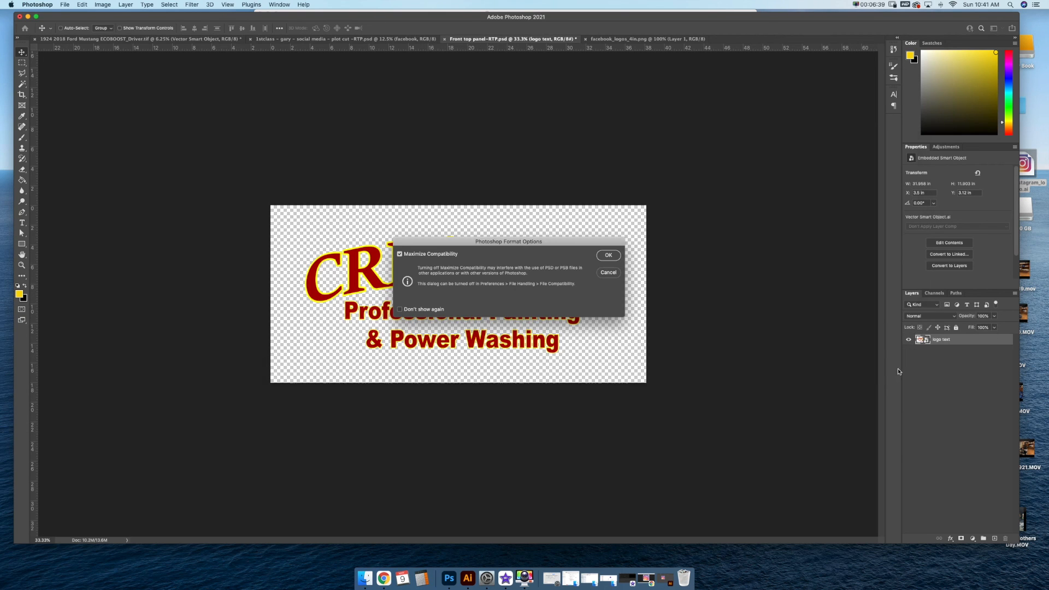
{"action": "key", "text": "Return"}
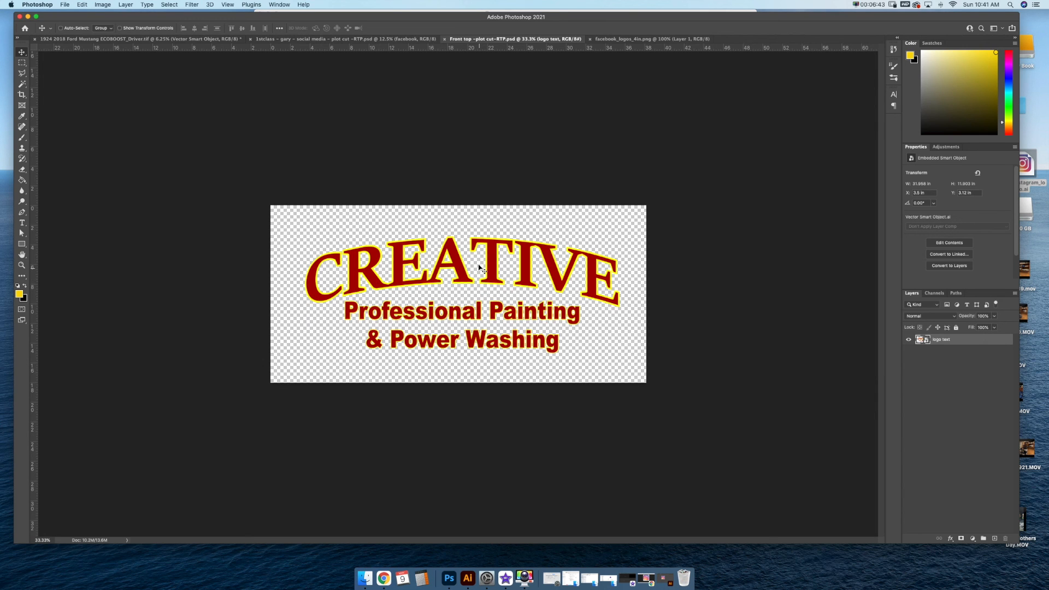
Step: Minimize the Photoshop window and the Finder Applications window to clear the view of the desktop files
{"action": "left_click", "coordinate": [28, 17]}
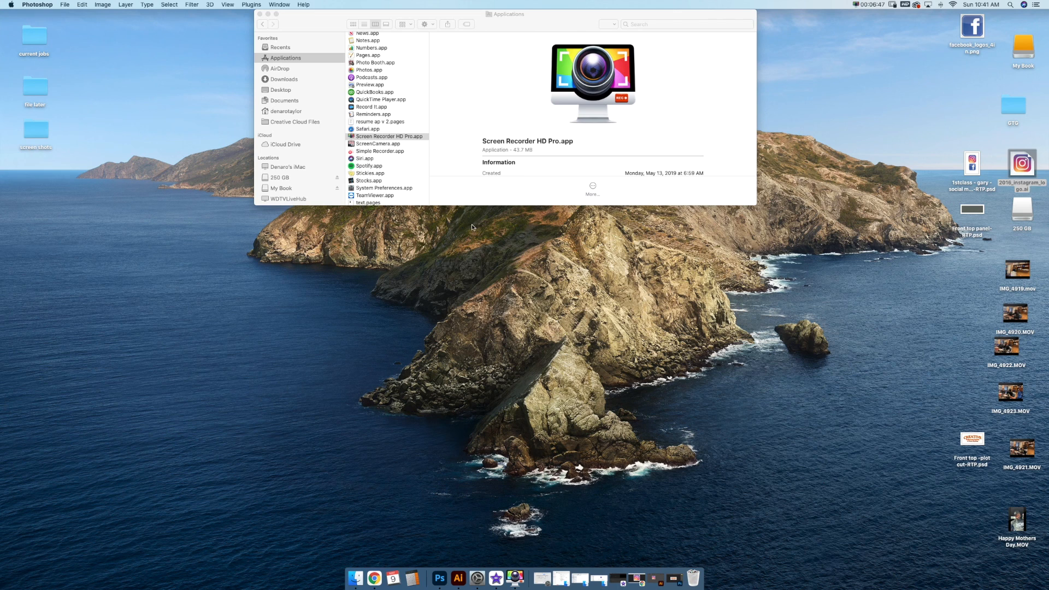
{"action": "left_click", "coordinate": [268, 14]}
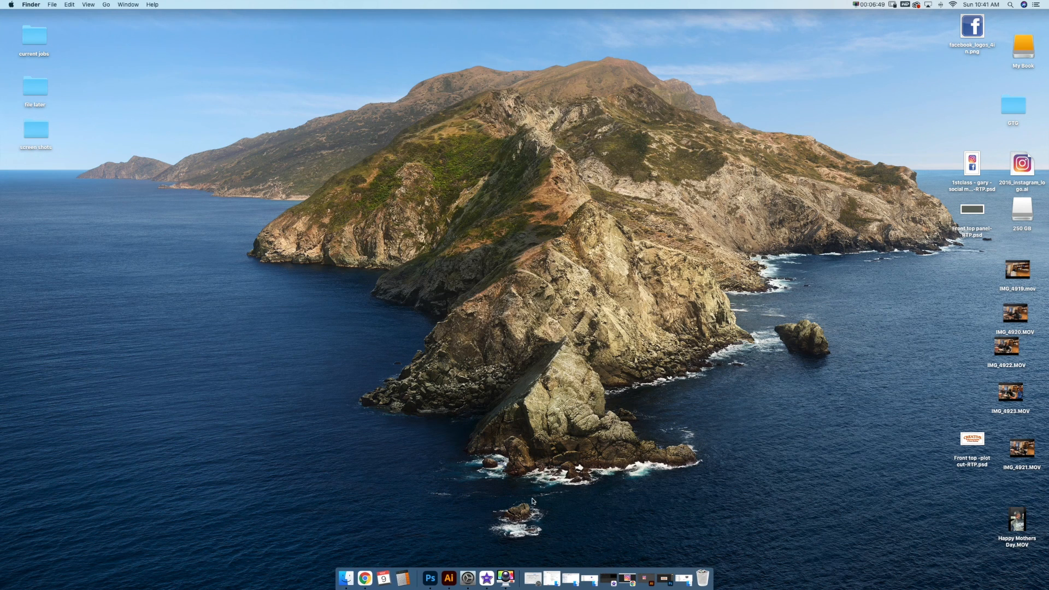
{"action": "left_click", "coordinate": [868, 5]}
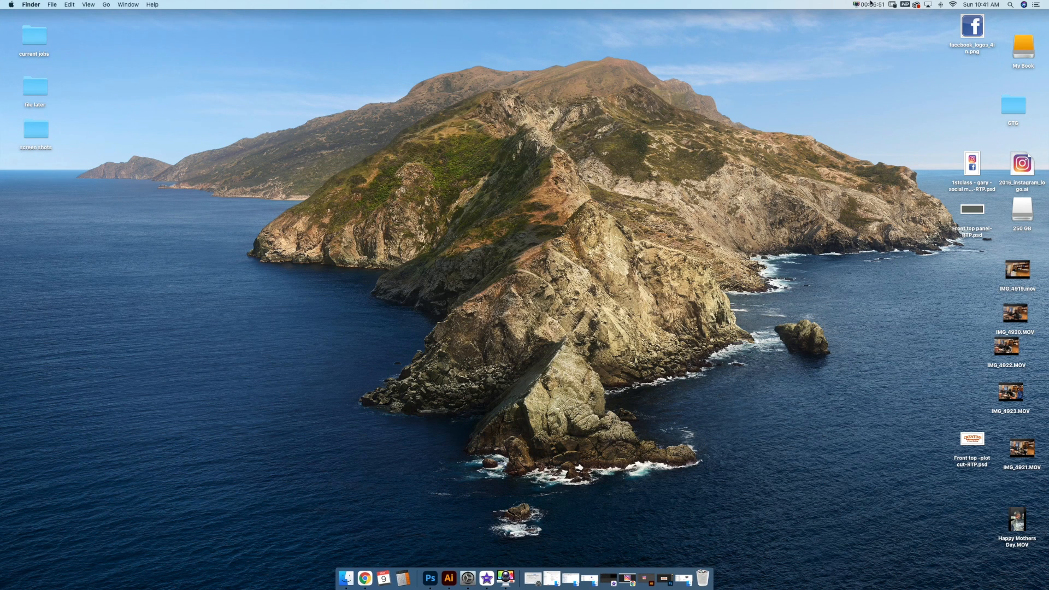